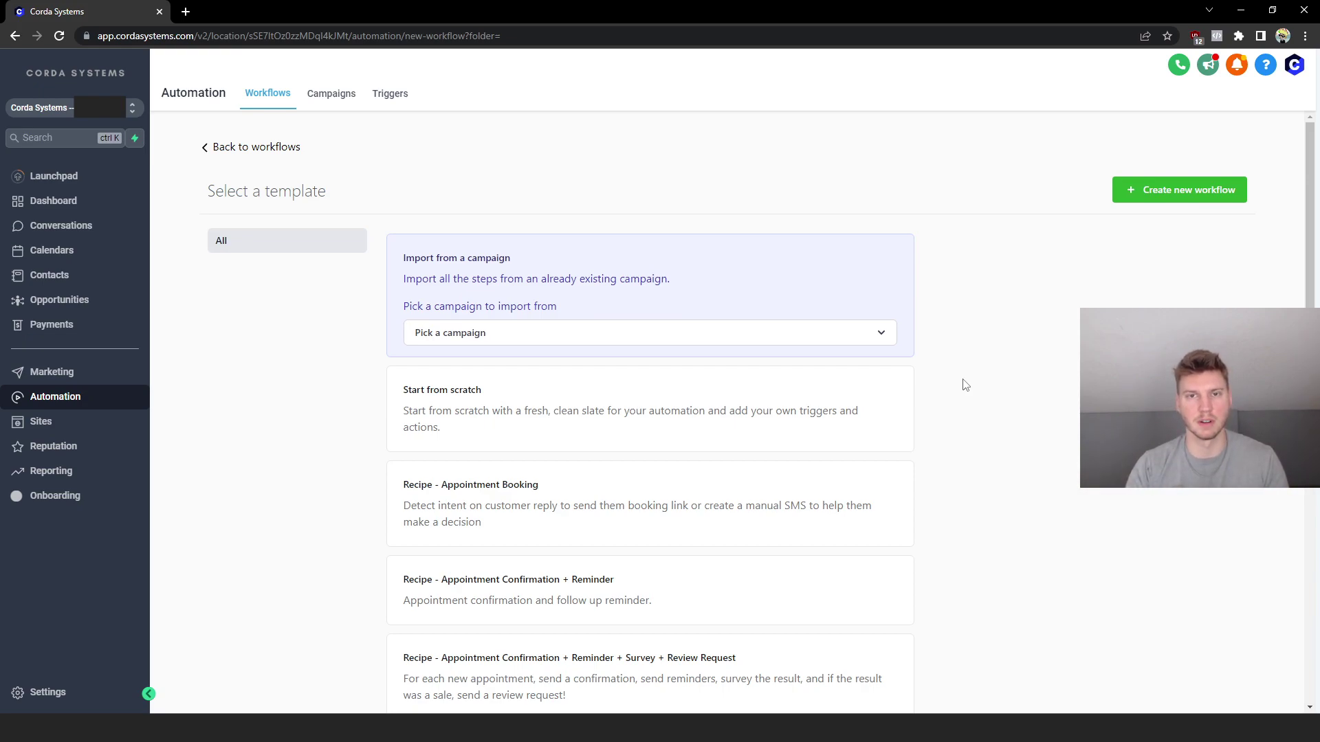
Choose 'Start from scratch' and create the blank Smooth Brew Automation workflow
{"action": "left_click", "coordinate": [718, 423]}
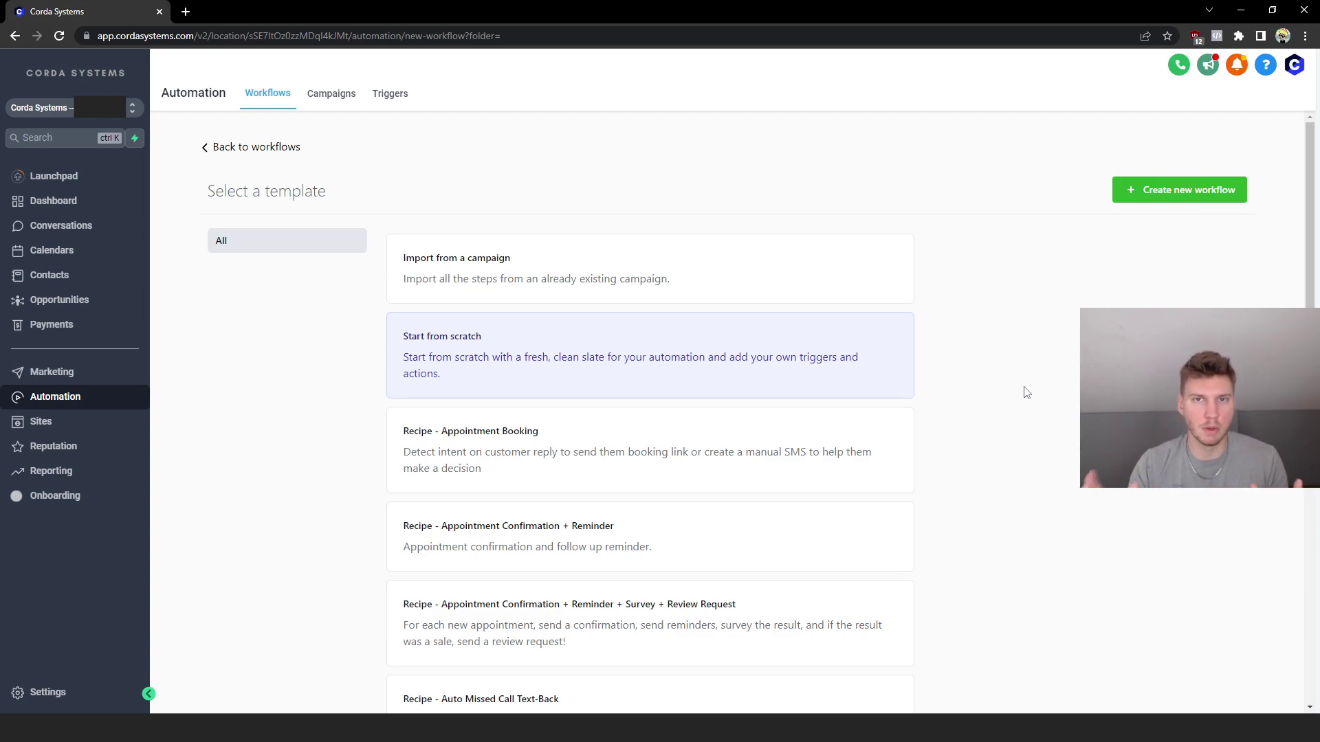
{"action": "left_click", "coordinate": [1185, 196]}
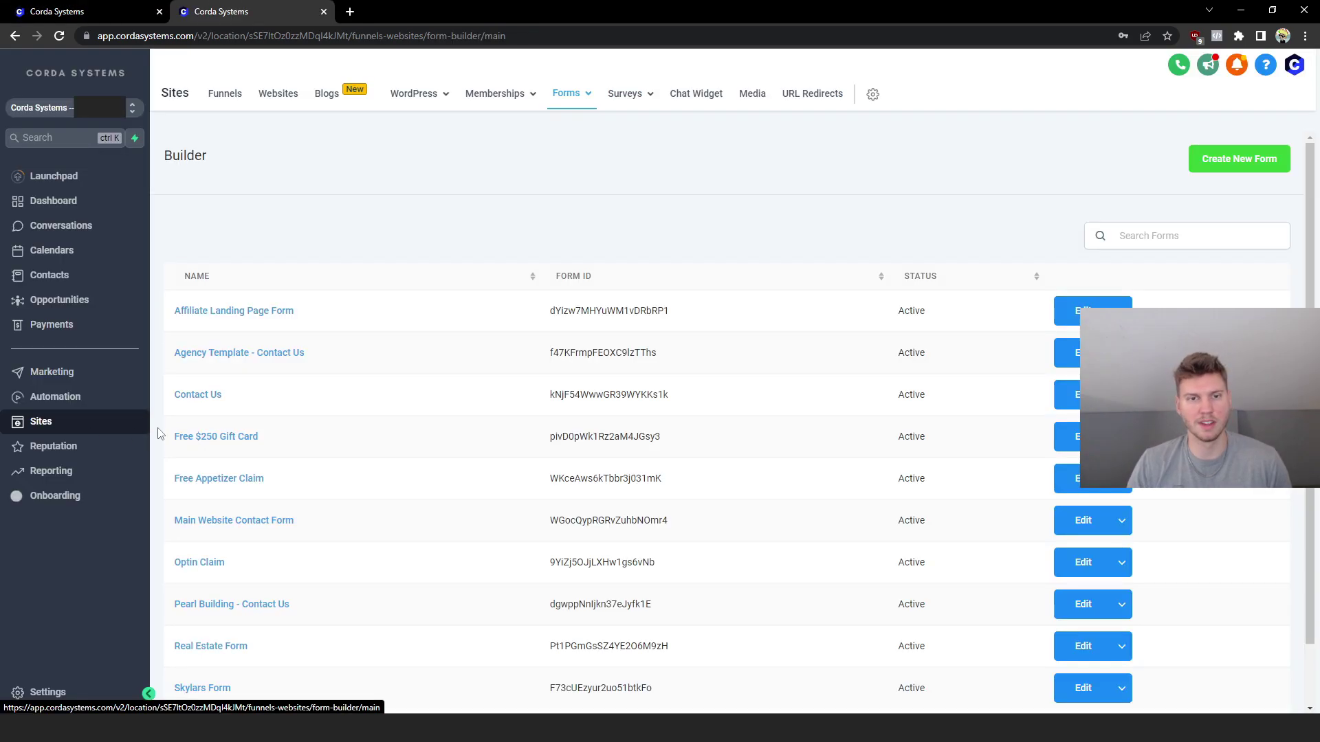
In a second tab, open the Sites Forms menu to reach the form Builder
{"action": "left_click", "coordinate": [587, 94]}
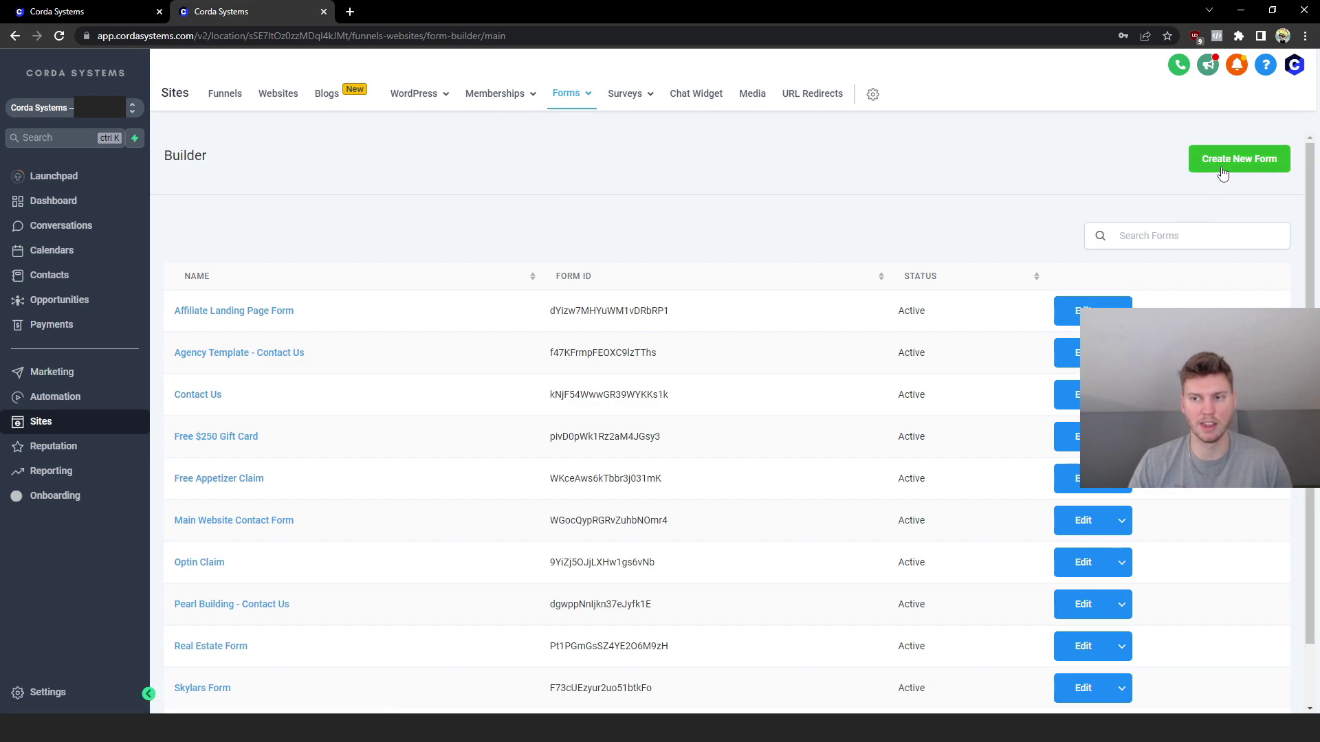
Create the blank Form 11 and open its Options settings
{"action": "left_click", "coordinate": [1224, 167]}
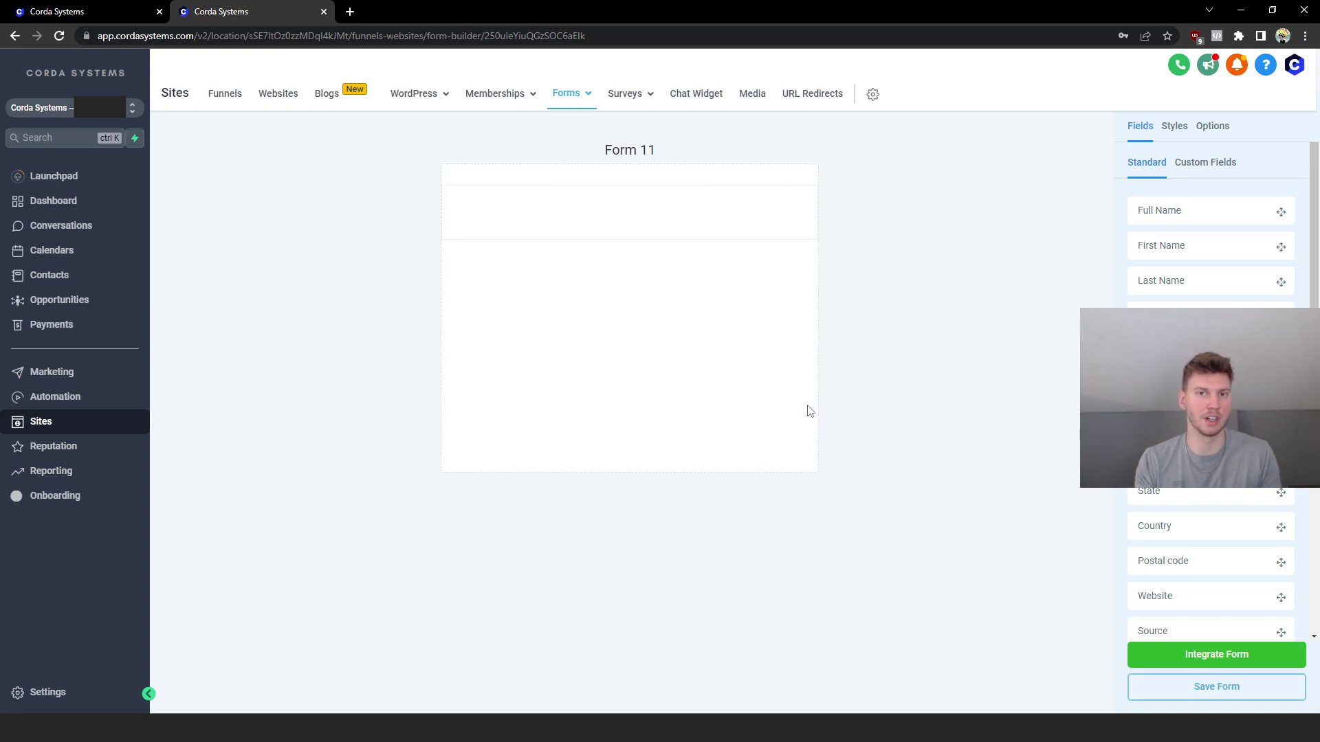
{"action": "key", "text": "ctrl+shift+Tab"}
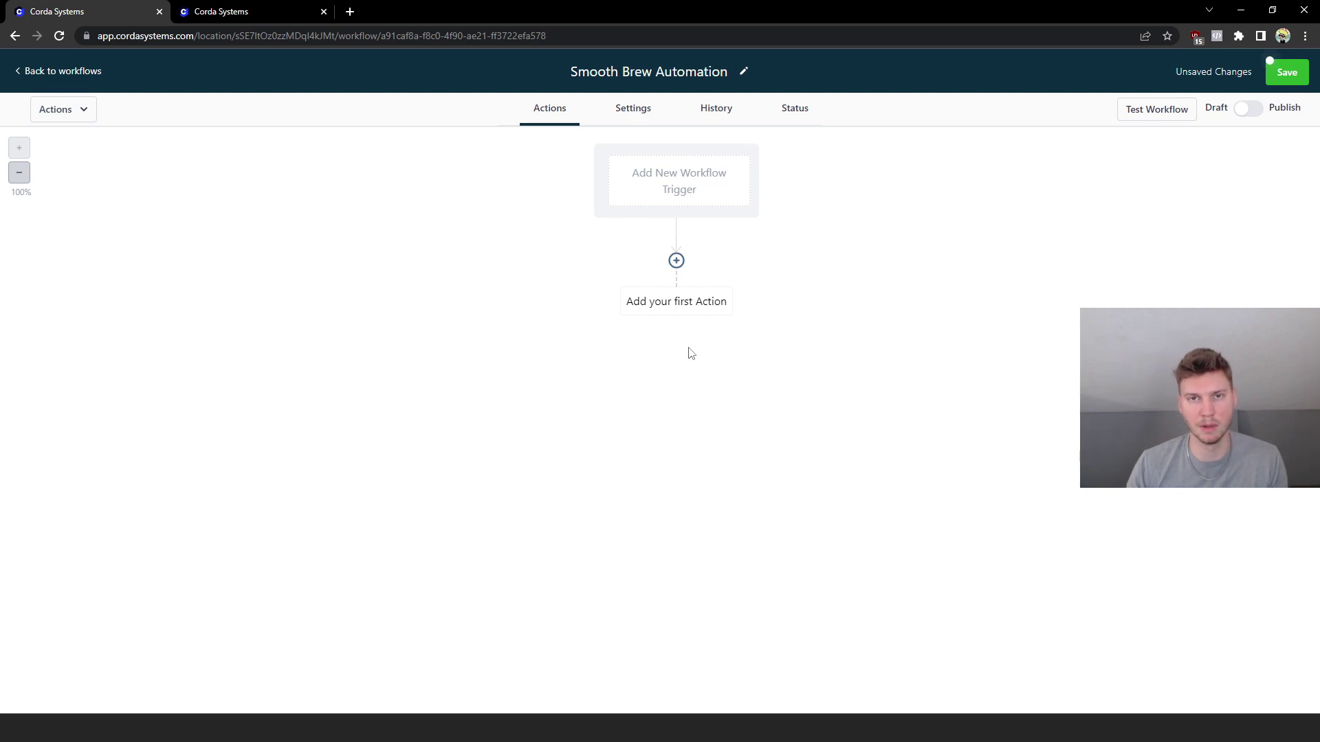
{"action": "key", "text": "ctrl+Tab"}
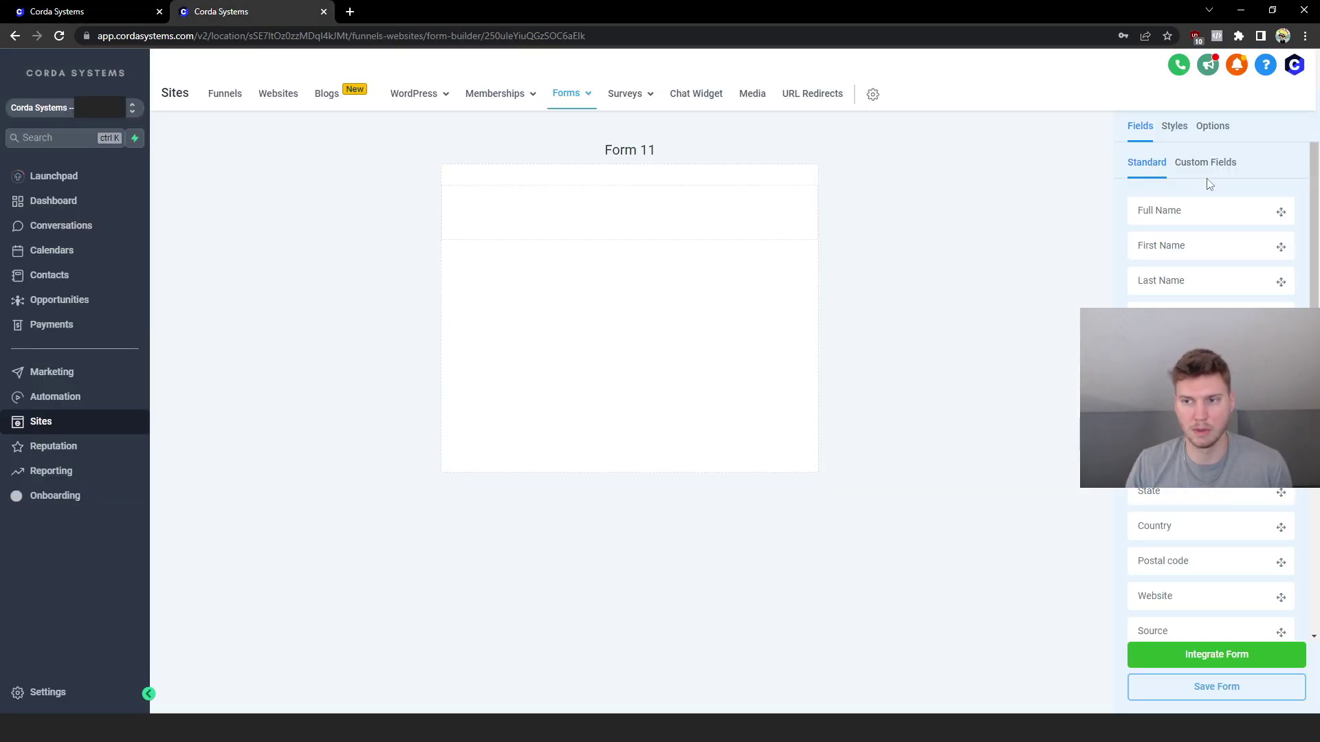
{"action": "left_click", "coordinate": [1210, 127]}
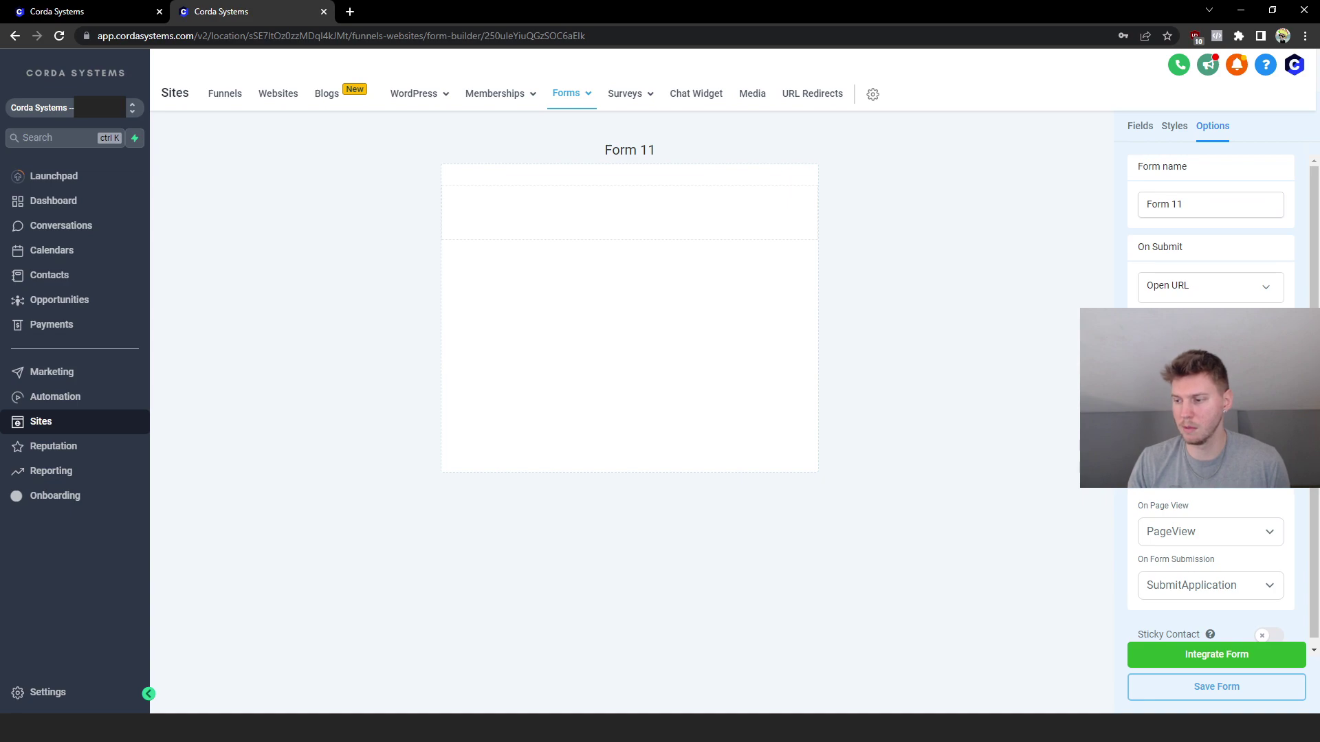
Rename the form to 'Coffee Lead Form'
{"action": "triple_click", "coordinate": [1152, 204]}
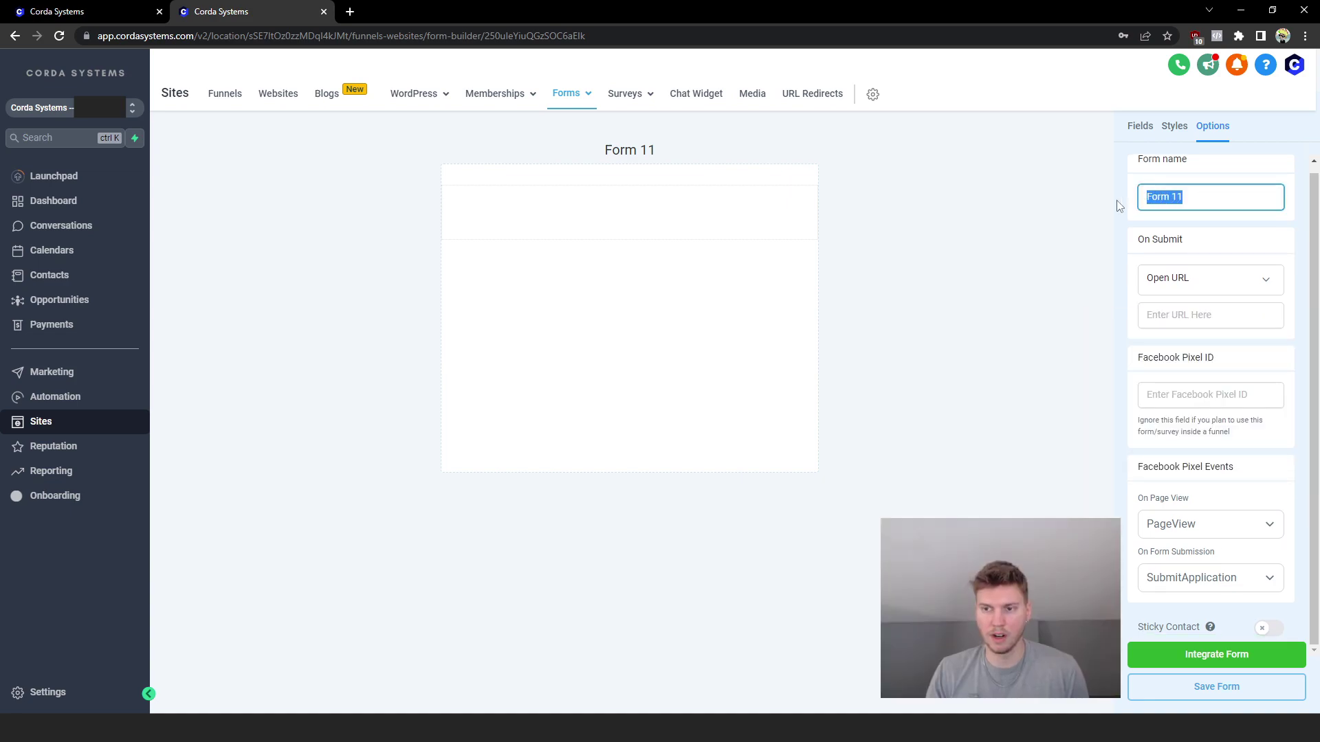
{"action": "type", "text": "Coffee"}
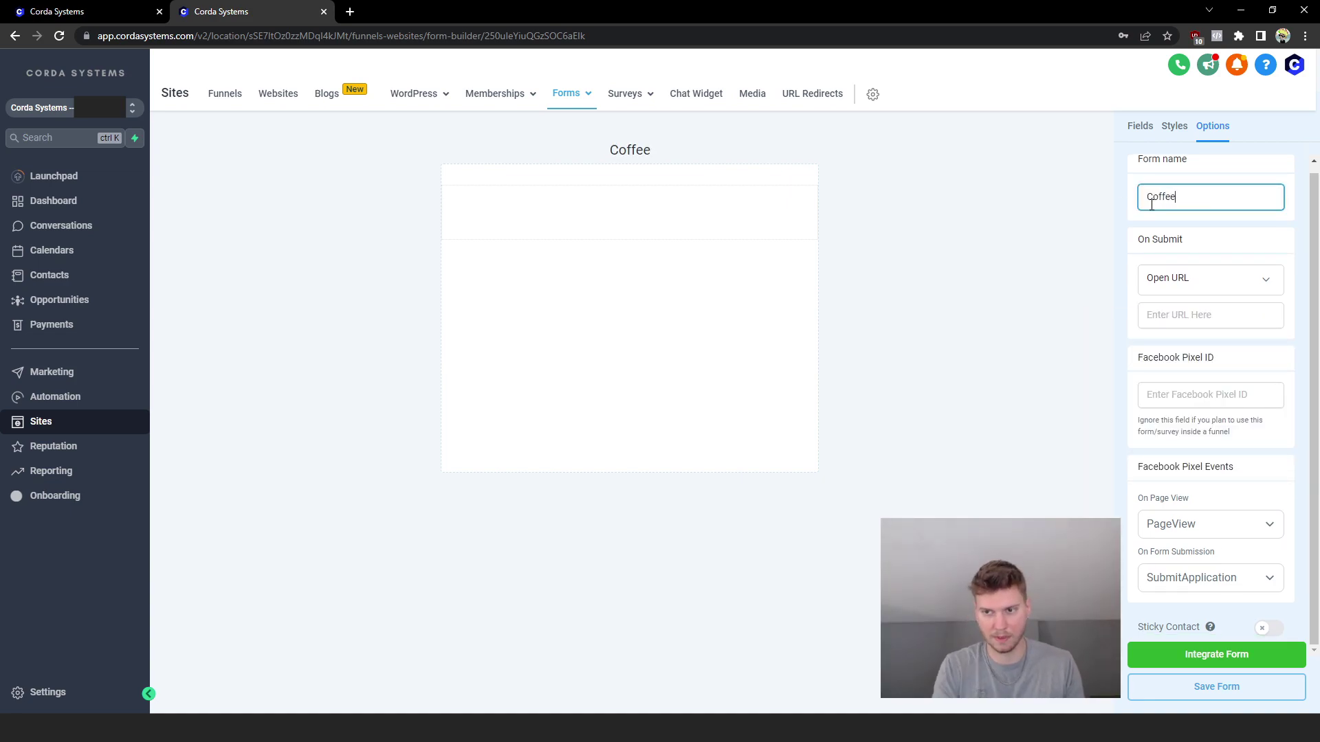
{"action": "type", "text": " Form"}
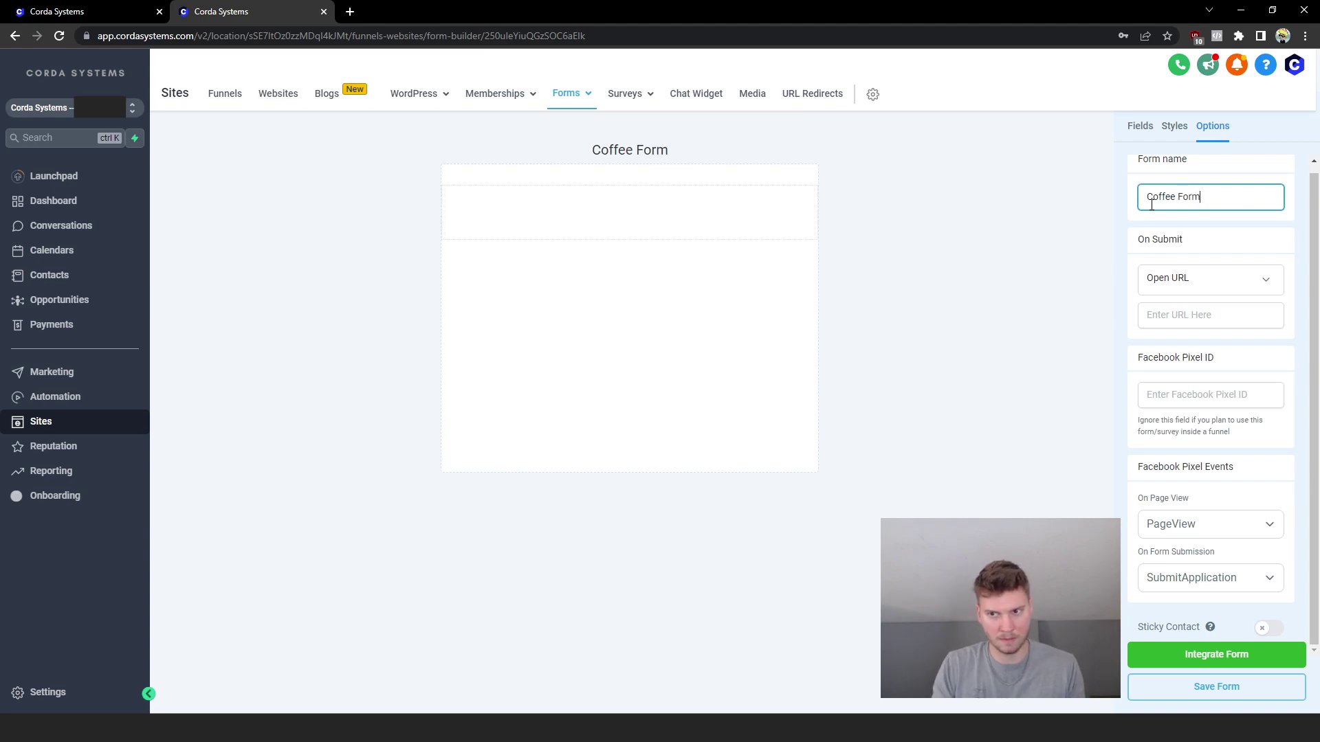
{"action": "left_click", "coordinate": [1176, 199]}
{"action": "type", "text": "Lead"}
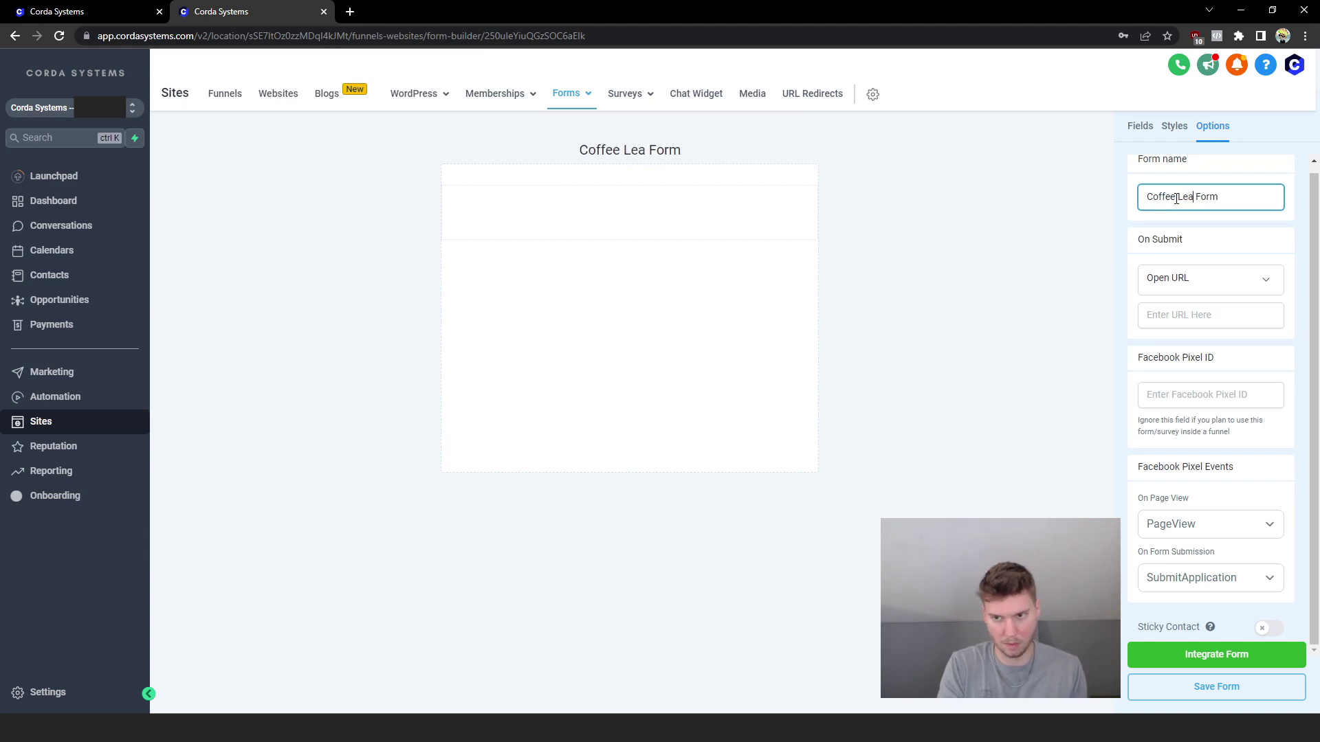
{"action": "left_click", "coordinate": [1188, 236]}
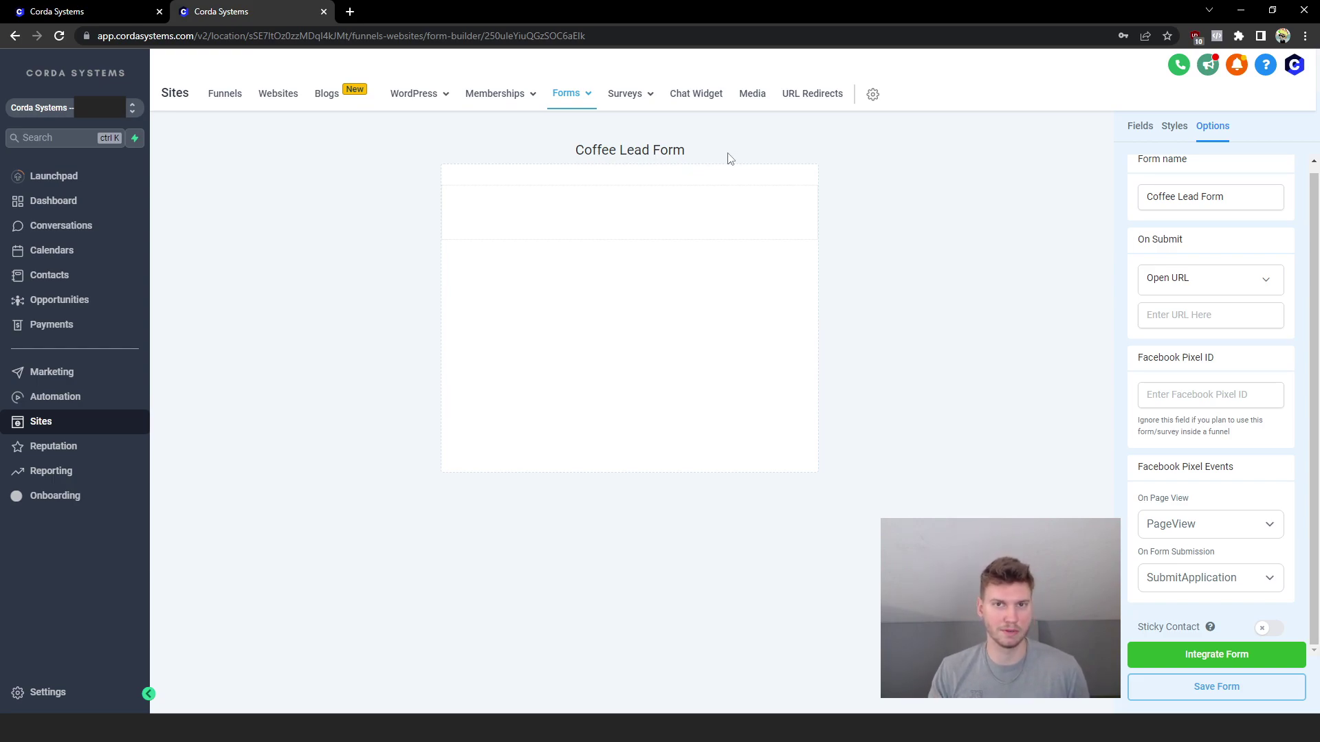
Make the form show 'Thanks For Claiming Your Free Coffees' on submit
{"action": "left_click", "coordinate": [1216, 290]}
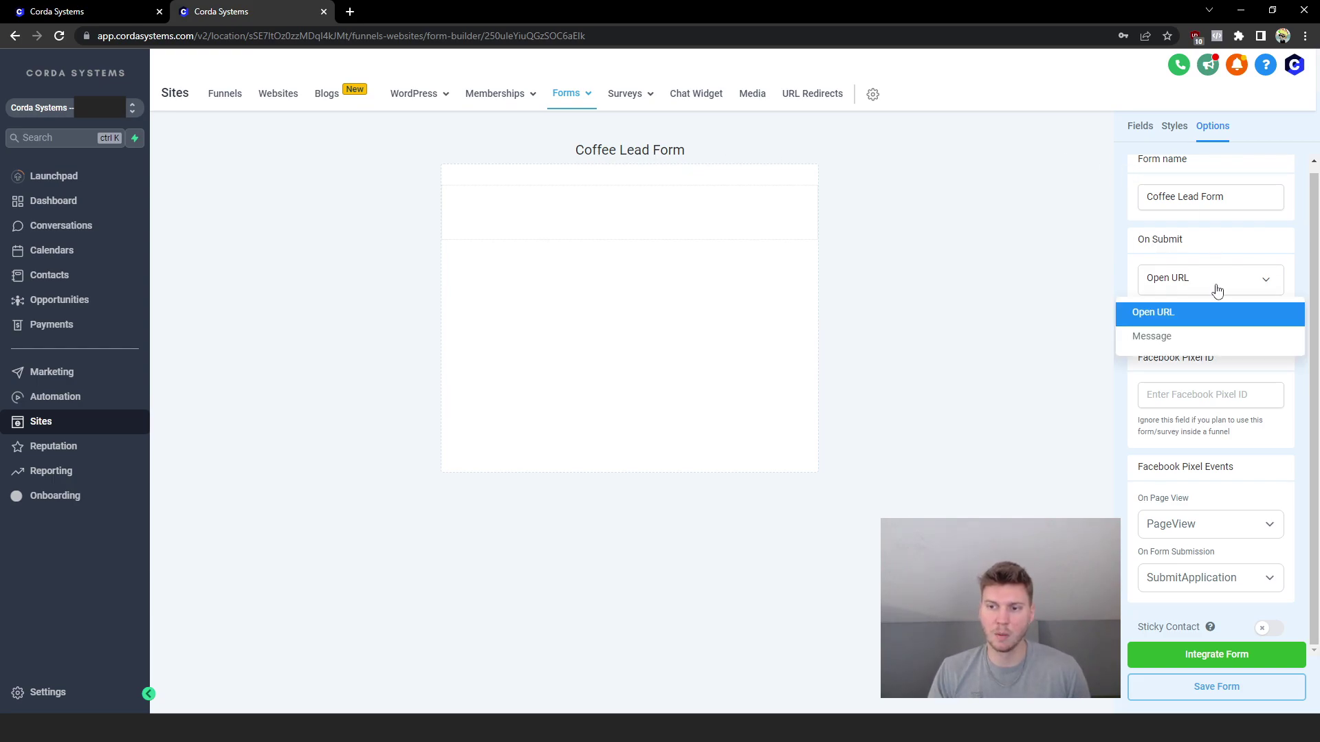
{"action": "left_click", "coordinate": [1198, 338]}
{"action": "left_click", "coordinate": [1149, 314]}
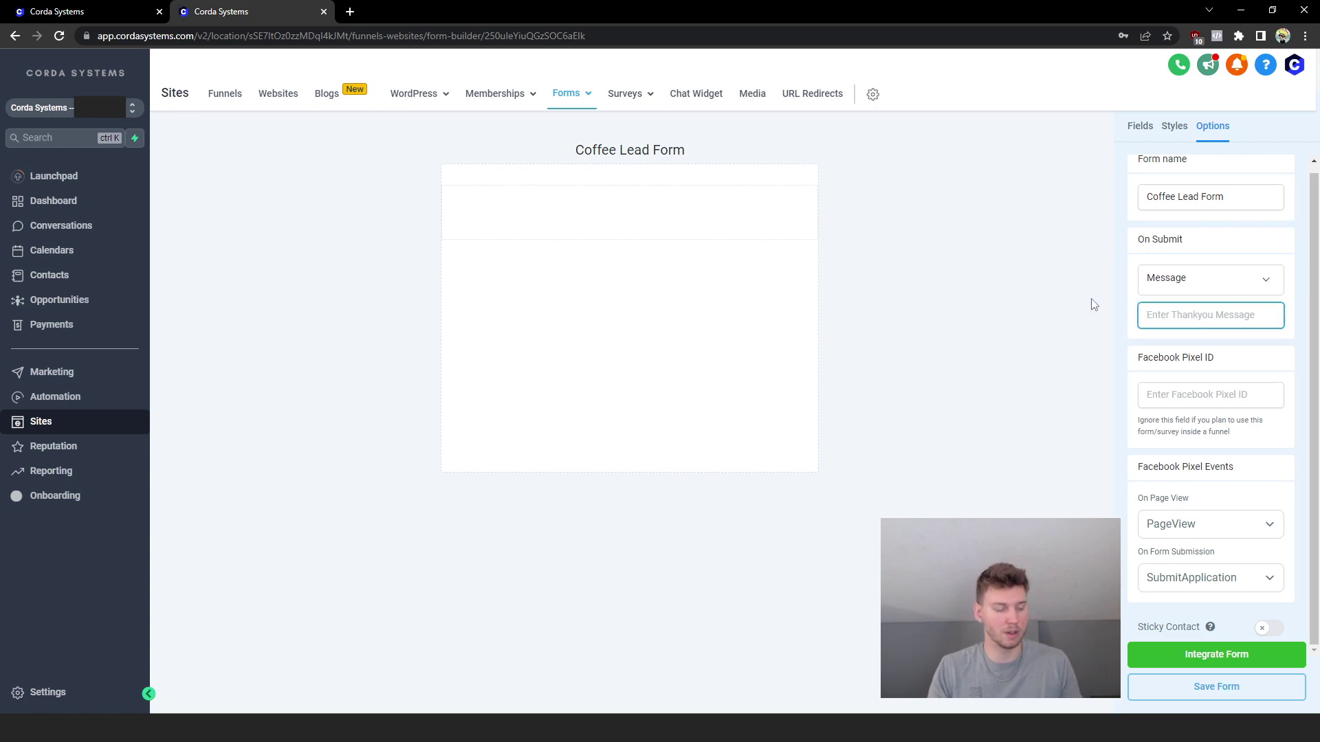
{"action": "type", "text": "Thanks For"}
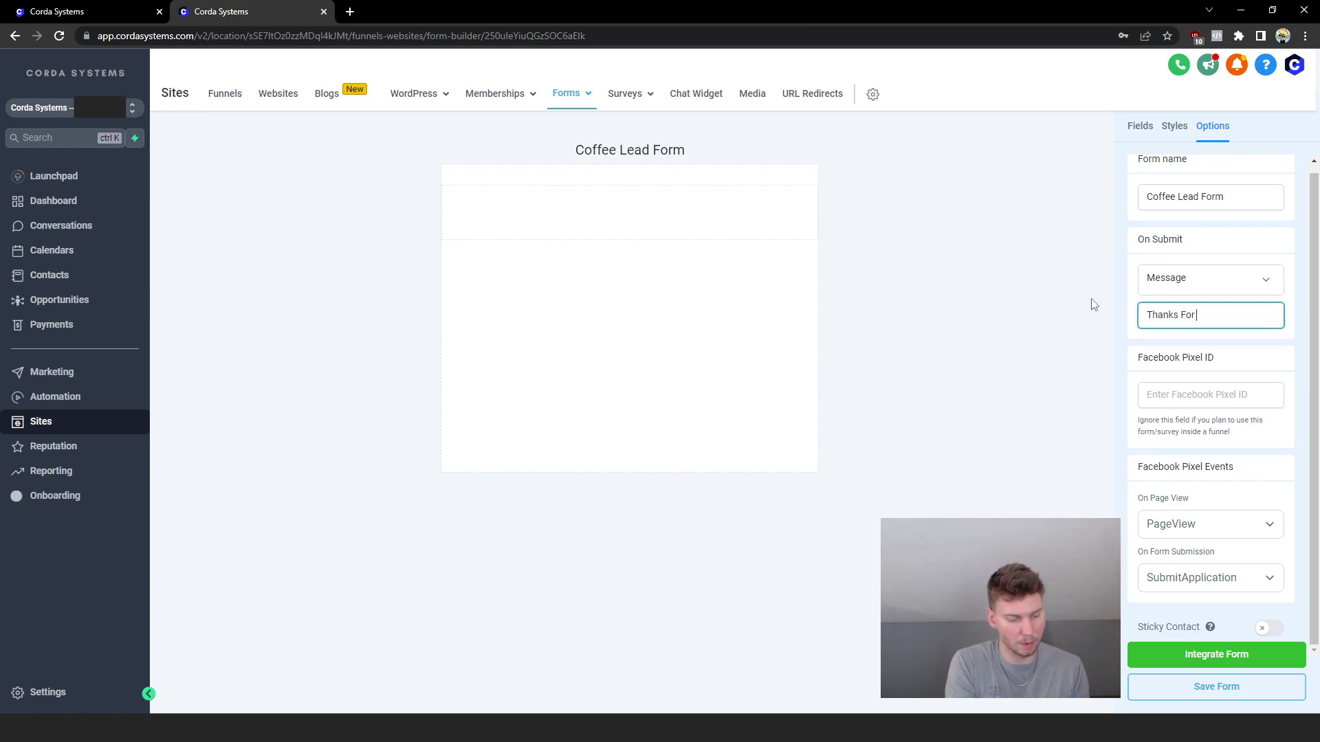
{"action": "type", "text": " Claiming You"}
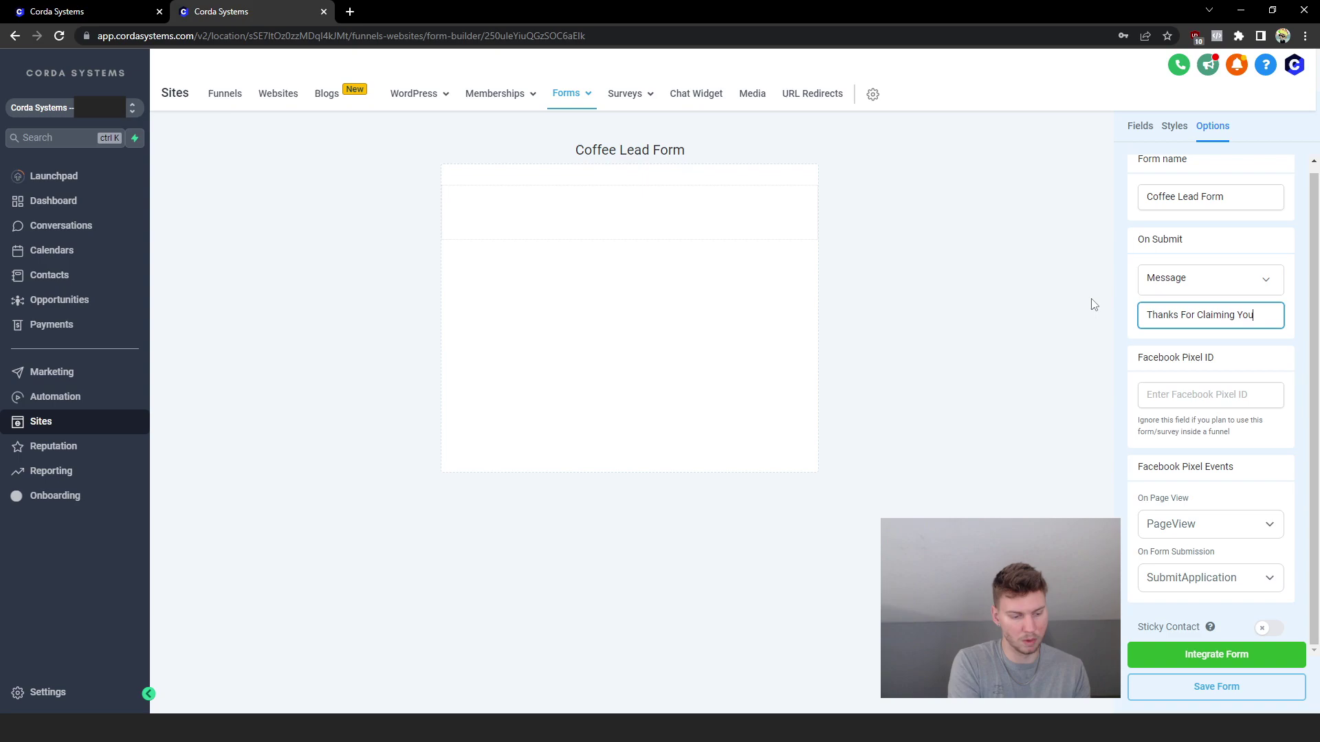
{"action": "type", "text": "r Free Coffees"}
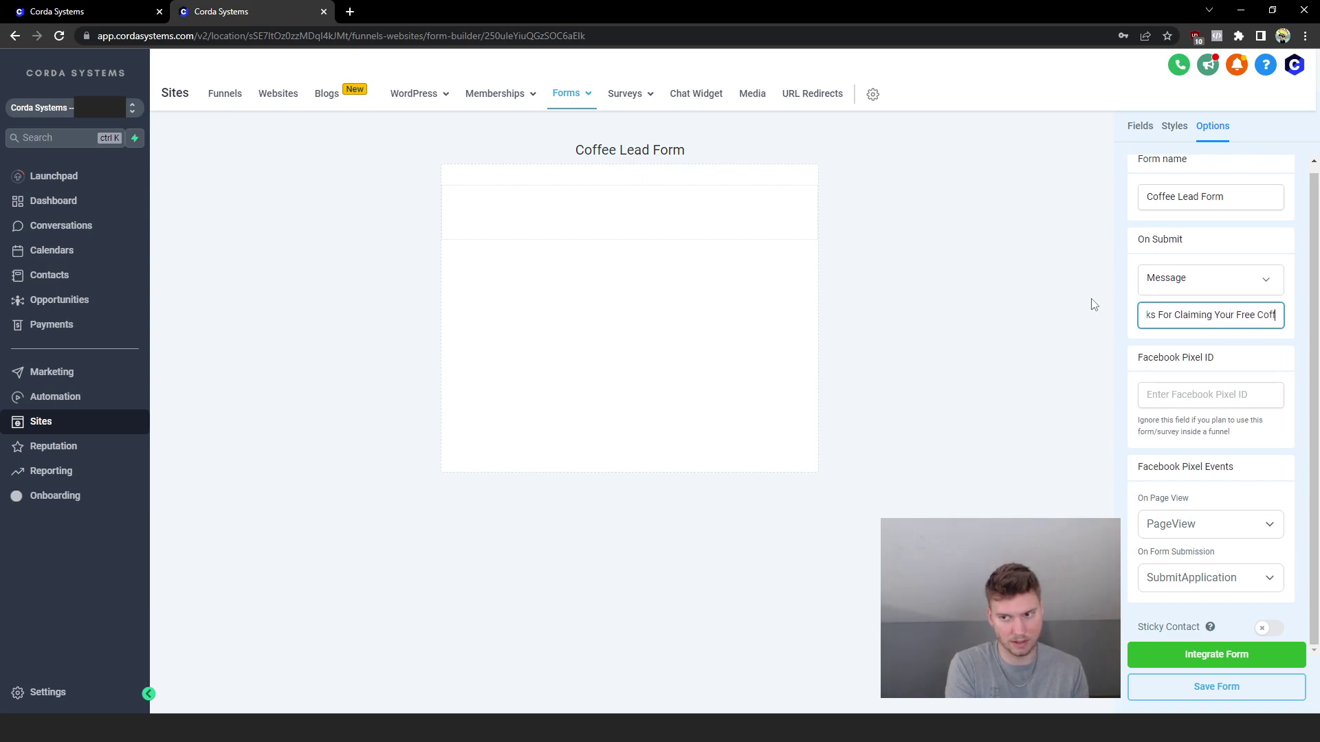
{"action": "left_click", "coordinate": [1239, 346]}
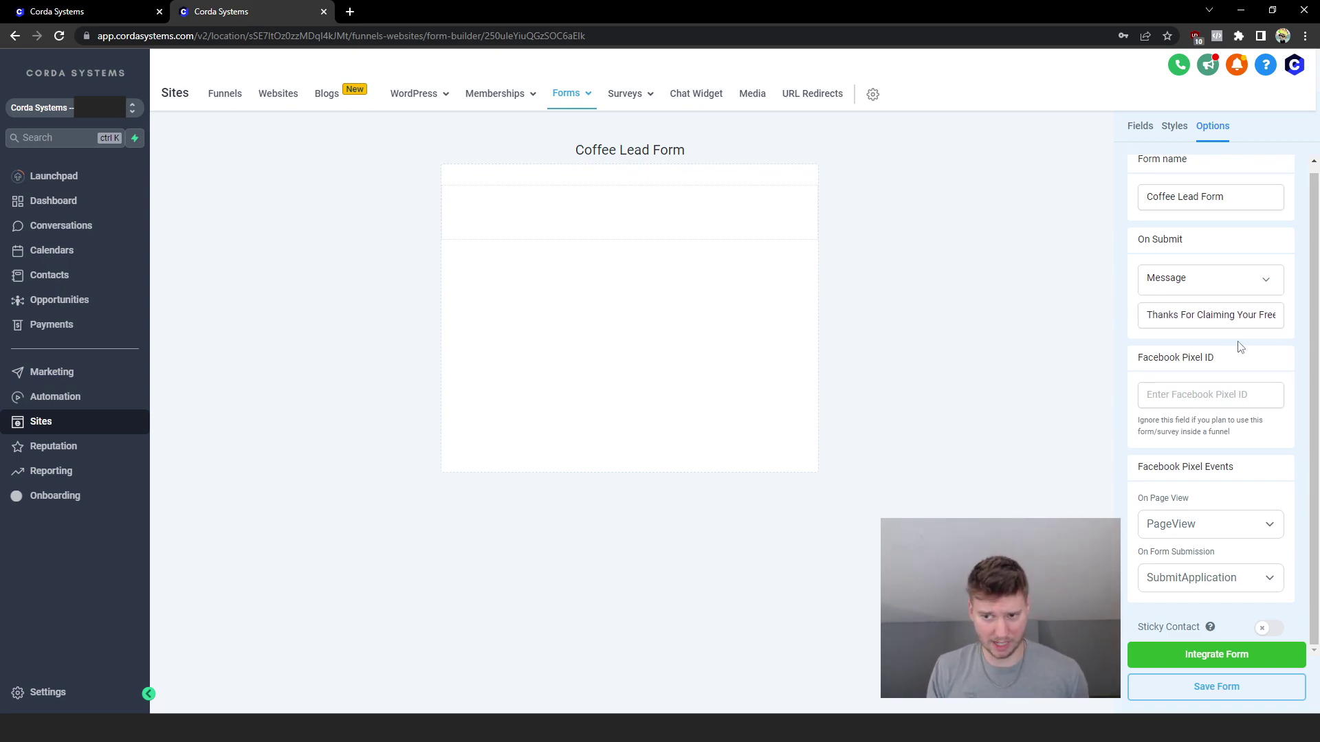
Add a centred 'Claim Your 4 Free Coffees By Entering Your Information Below!' headline at size 35
{"action": "left_click", "coordinate": [1140, 127]}
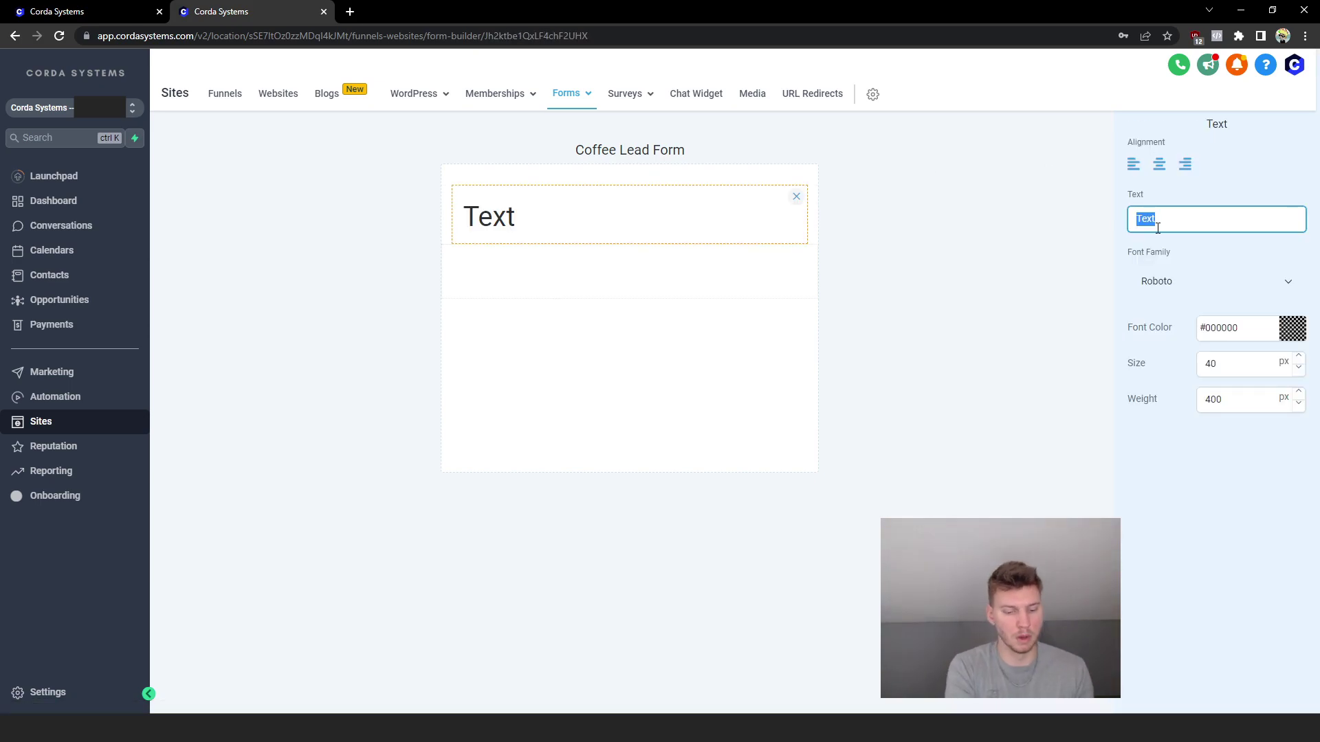
{"action": "key", "text": "BackSpace"}
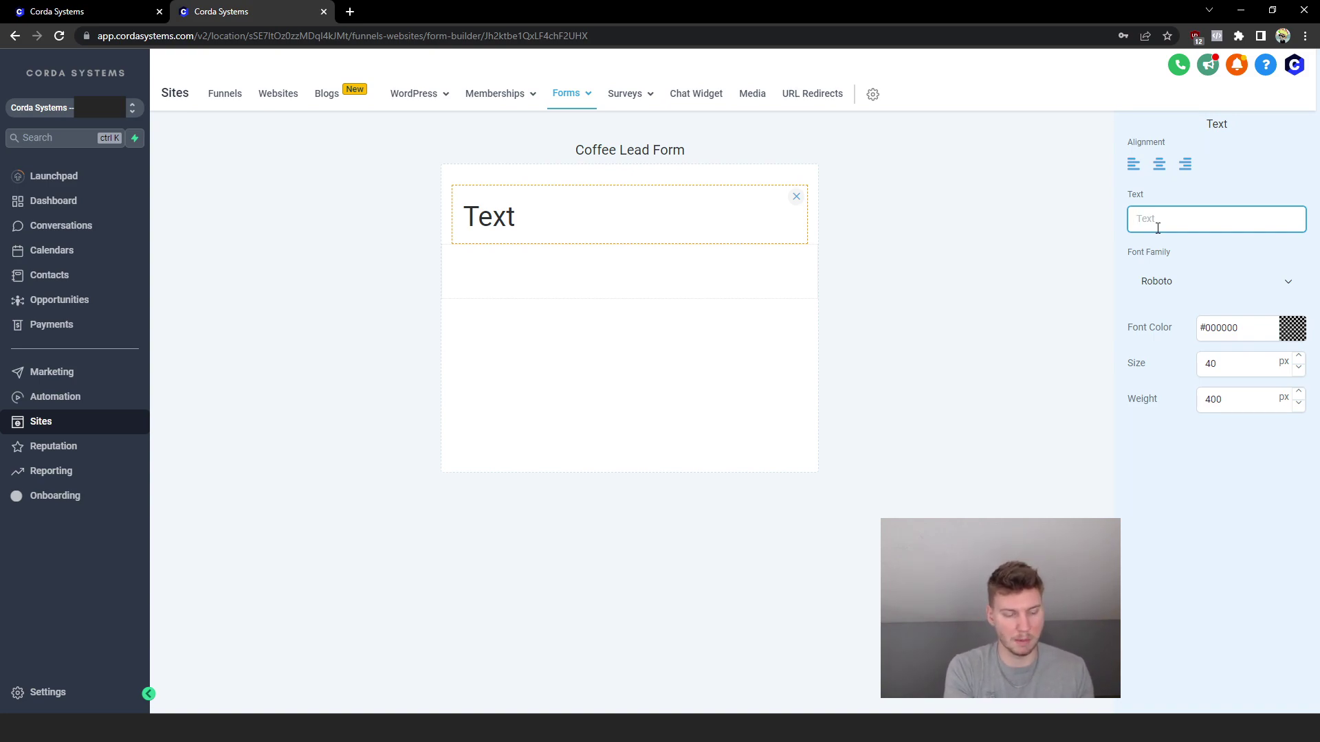
{"action": "type", "text": "Claim Your 4 F"}
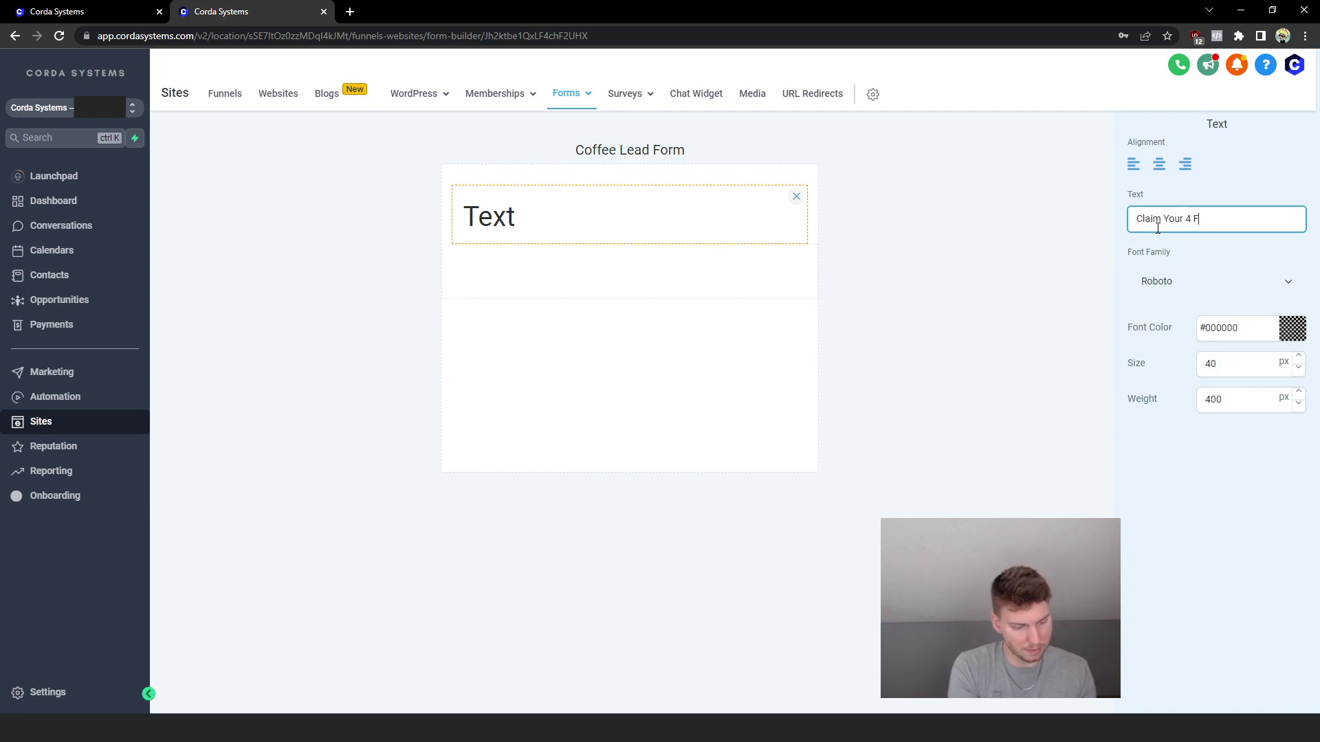
{"action": "type", "text": "ree Coffees By Entering"}
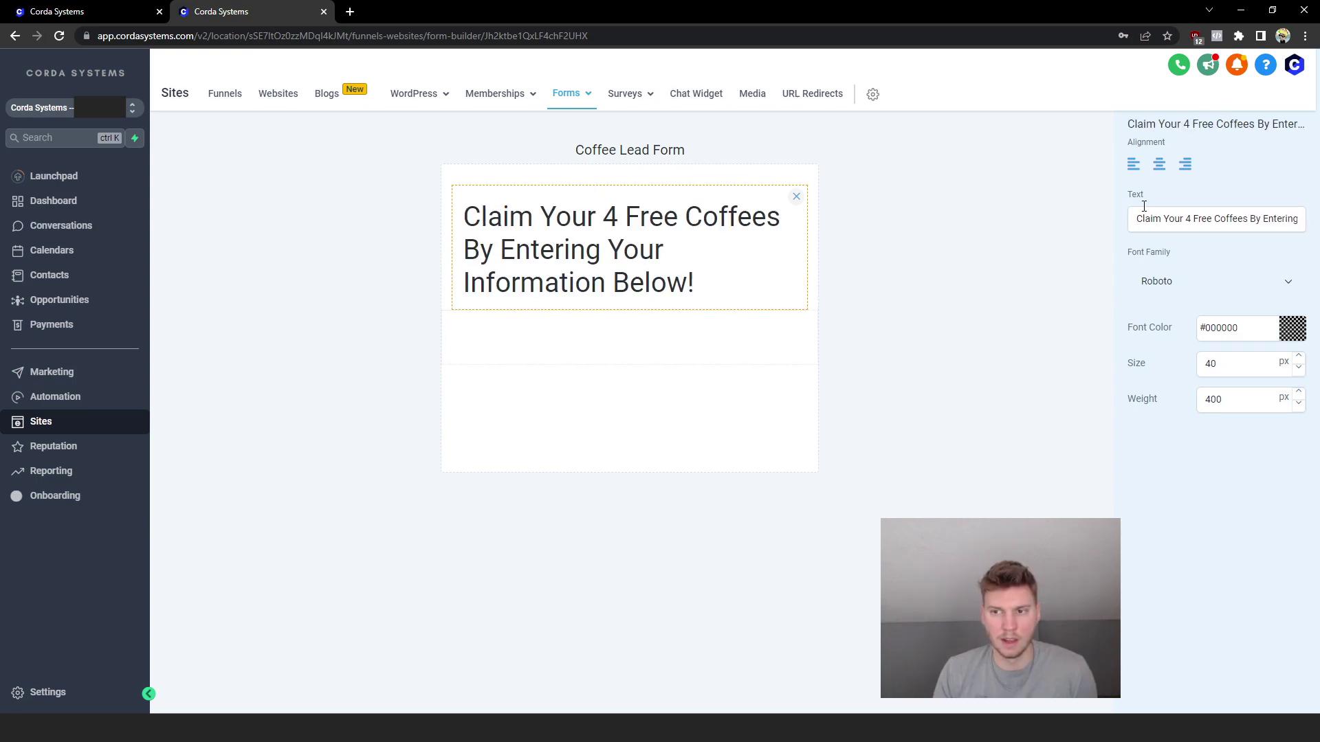
{"action": "left_click", "coordinate": [1159, 165]}
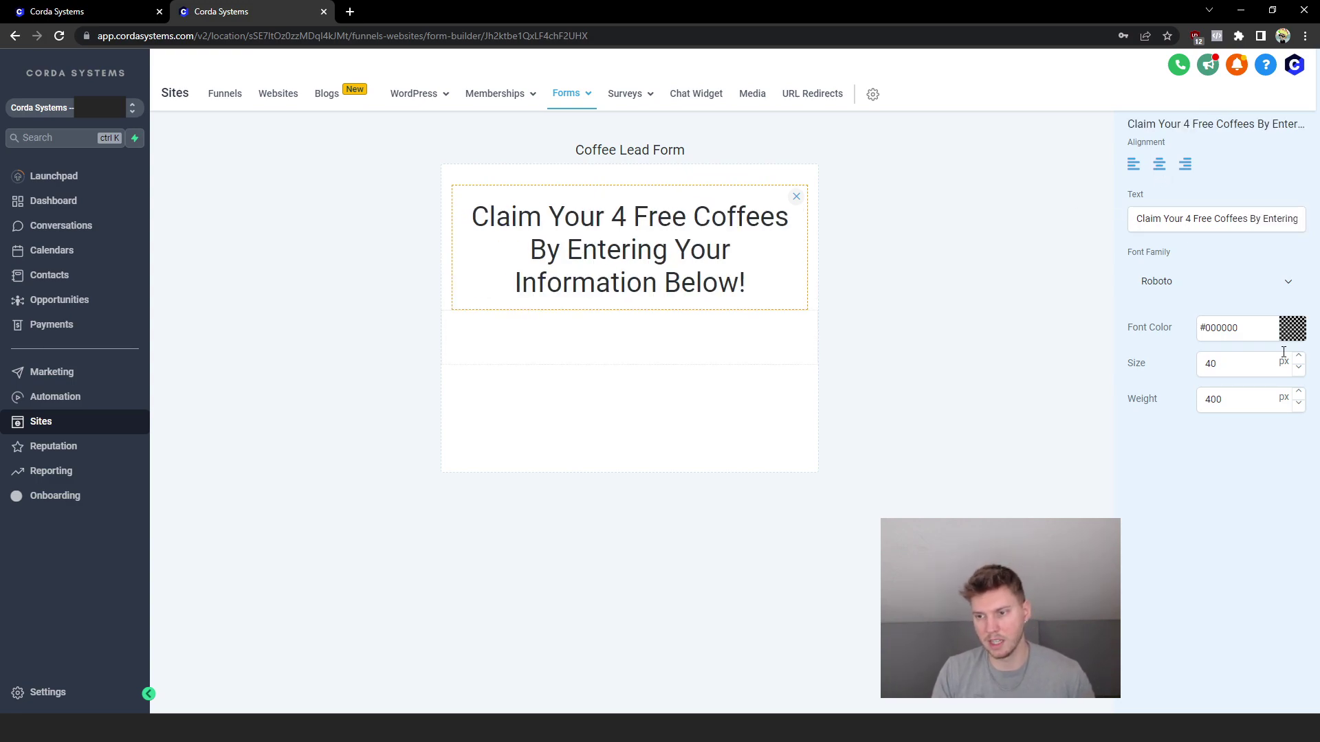
{"action": "left_click", "coordinate": [1299, 368]}
{"action": "left_click", "coordinate": [1300, 368]}
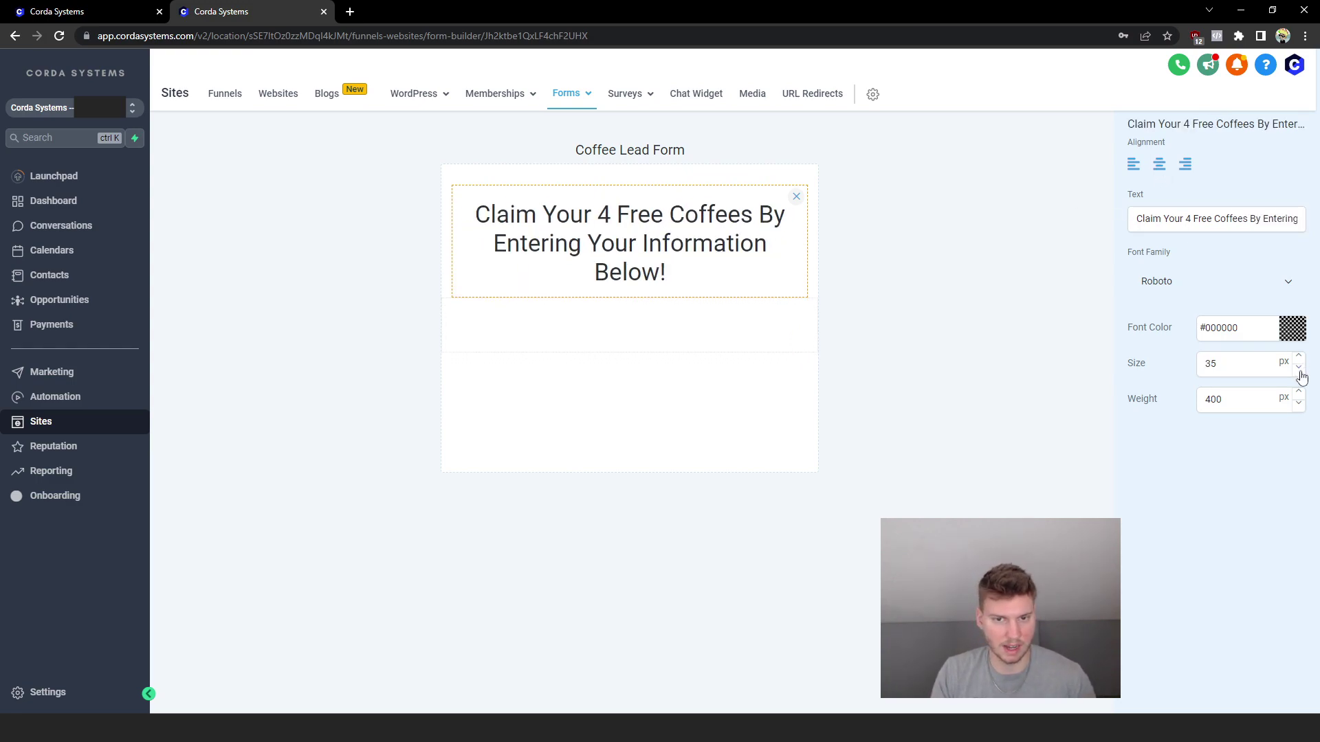
{"action": "left_click", "coordinate": [1299, 368]}
{"action": "left_click", "coordinate": [754, 265]}
{"action": "scroll", "coordinate": [1210, 313], "scroll_direction": "up", "scroll_amount": 5}
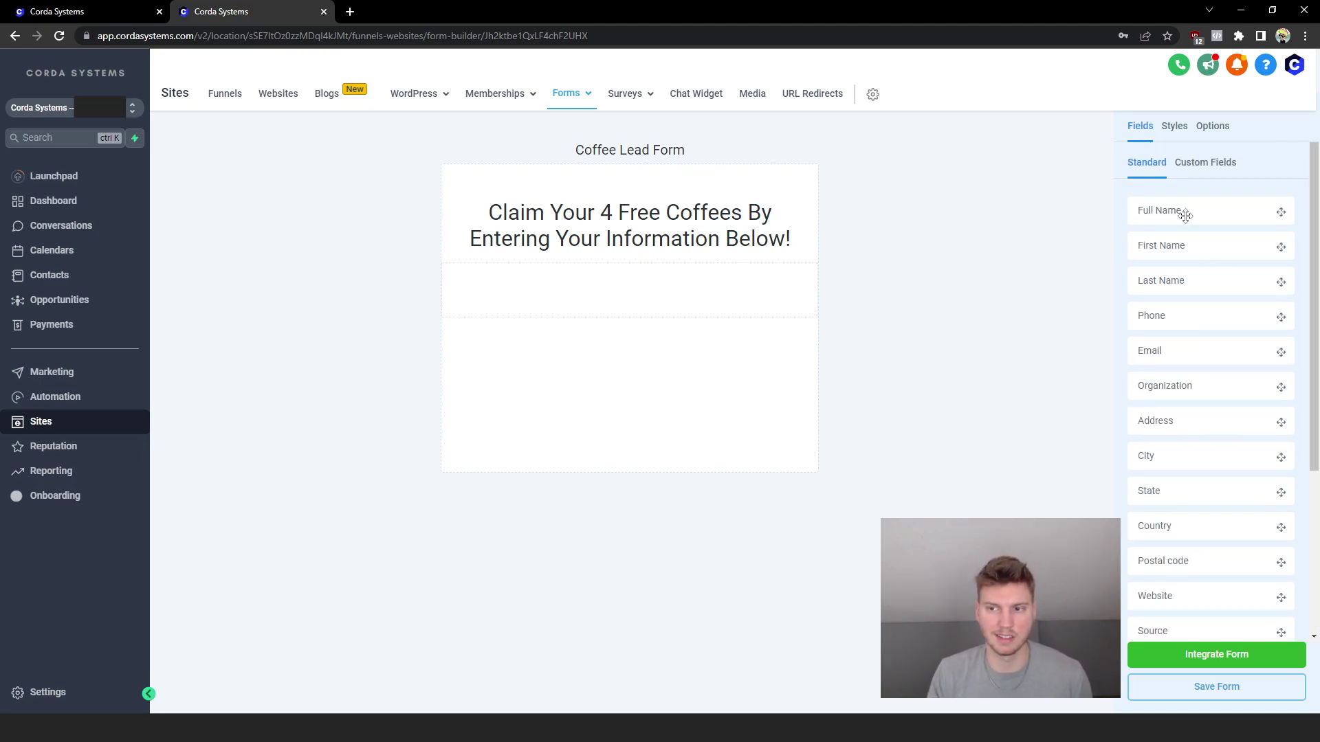
Add Full Name, Email and Phone fields and arrange them in that order
{"action": "left_click_drag", "start_coordinate": [1179, 212], "coordinate": [564, 275]}
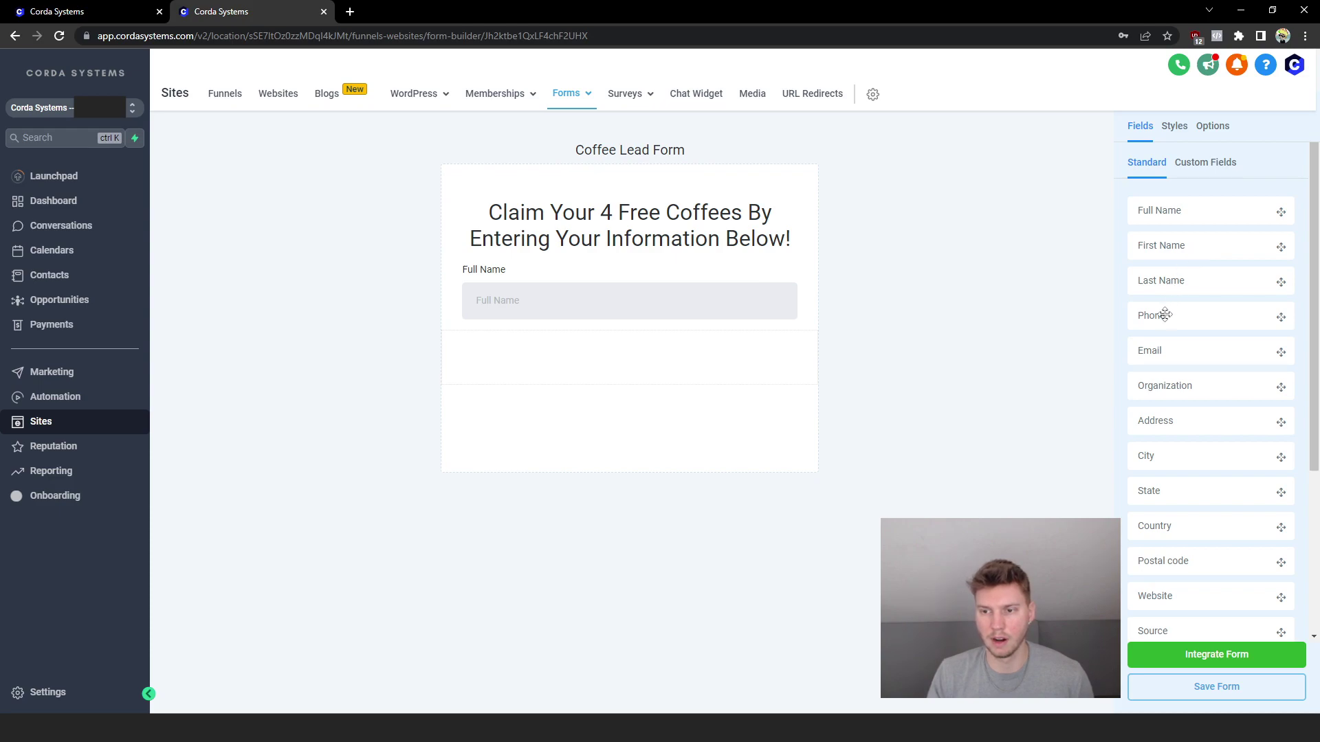
{"action": "left_click_drag", "start_coordinate": [1161, 347], "coordinate": [596, 360]}
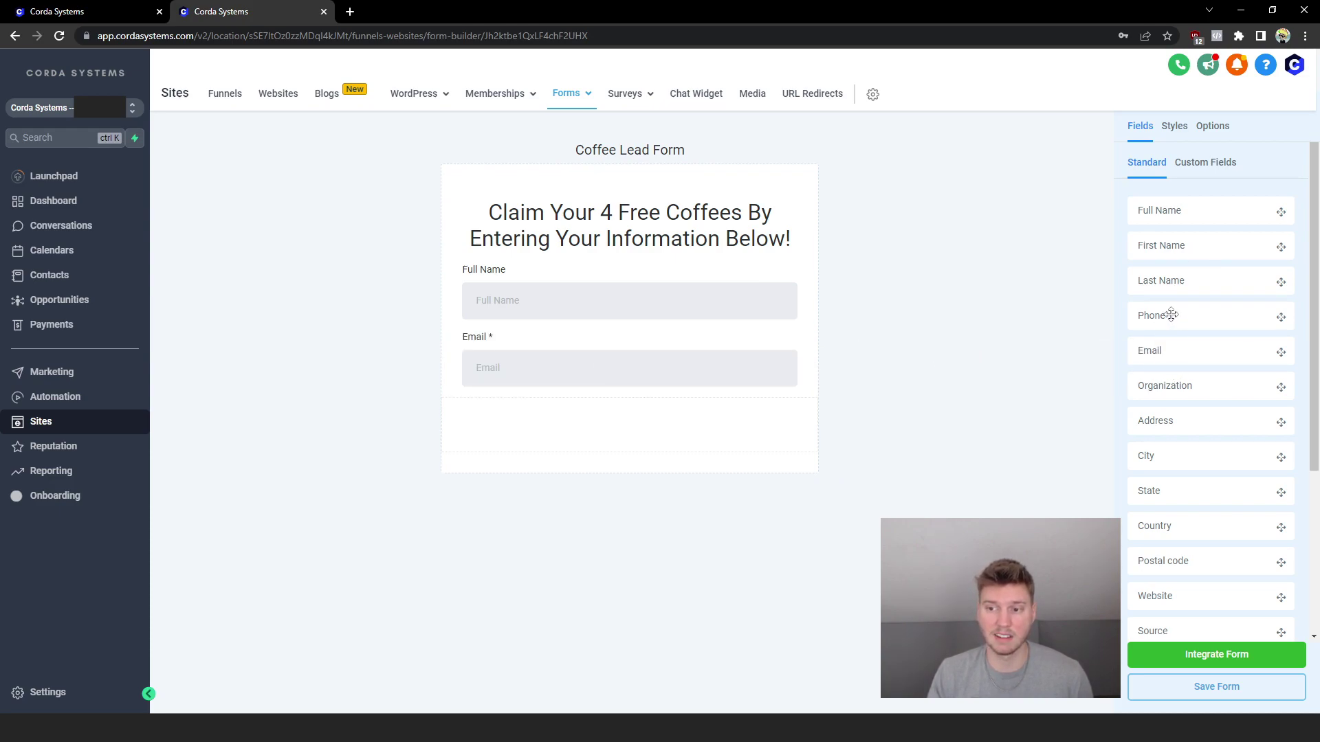
{"action": "left_click_drag", "start_coordinate": [1169, 313], "coordinate": [581, 440]}
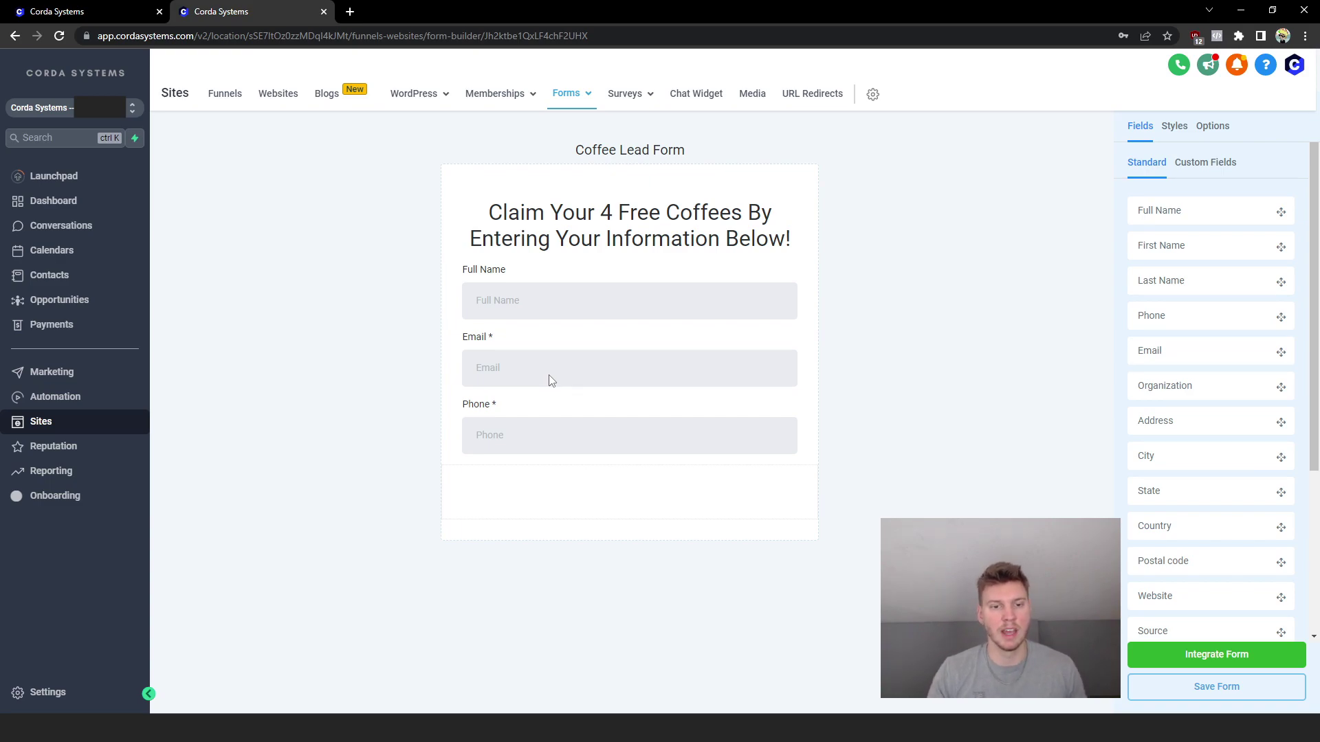
{"action": "left_click_drag", "start_coordinate": [550, 381], "coordinate": [517, 292]}
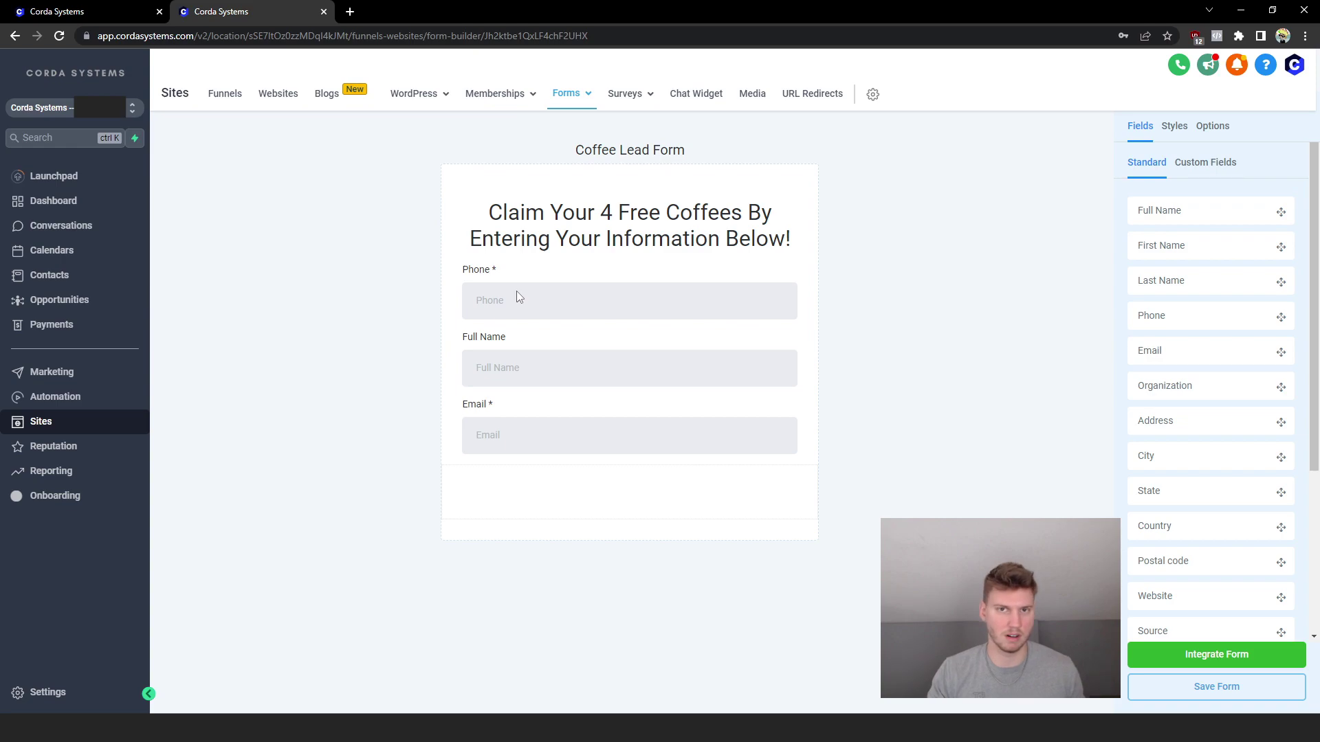
{"action": "left_click_drag", "start_coordinate": [509, 300], "coordinate": [507, 439]}
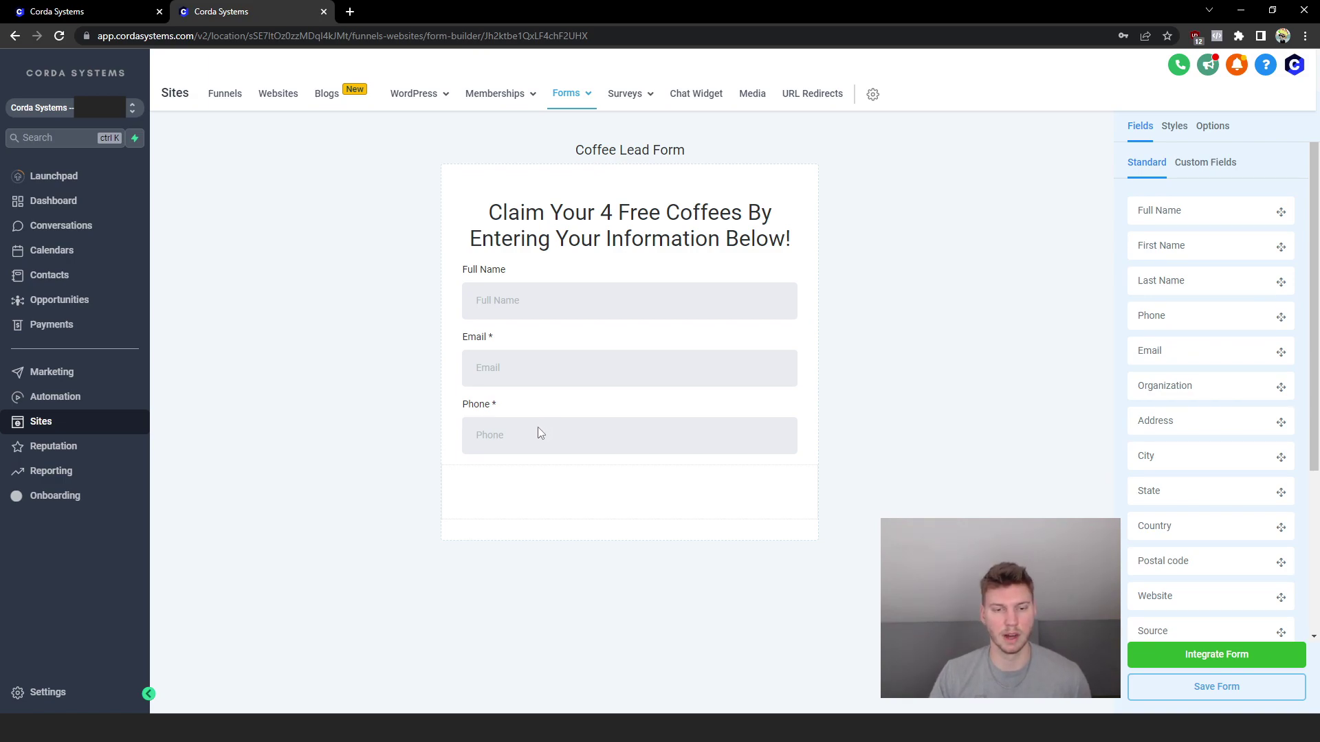
Mark the Full Name field as required
{"action": "left_click", "coordinate": [495, 276]}
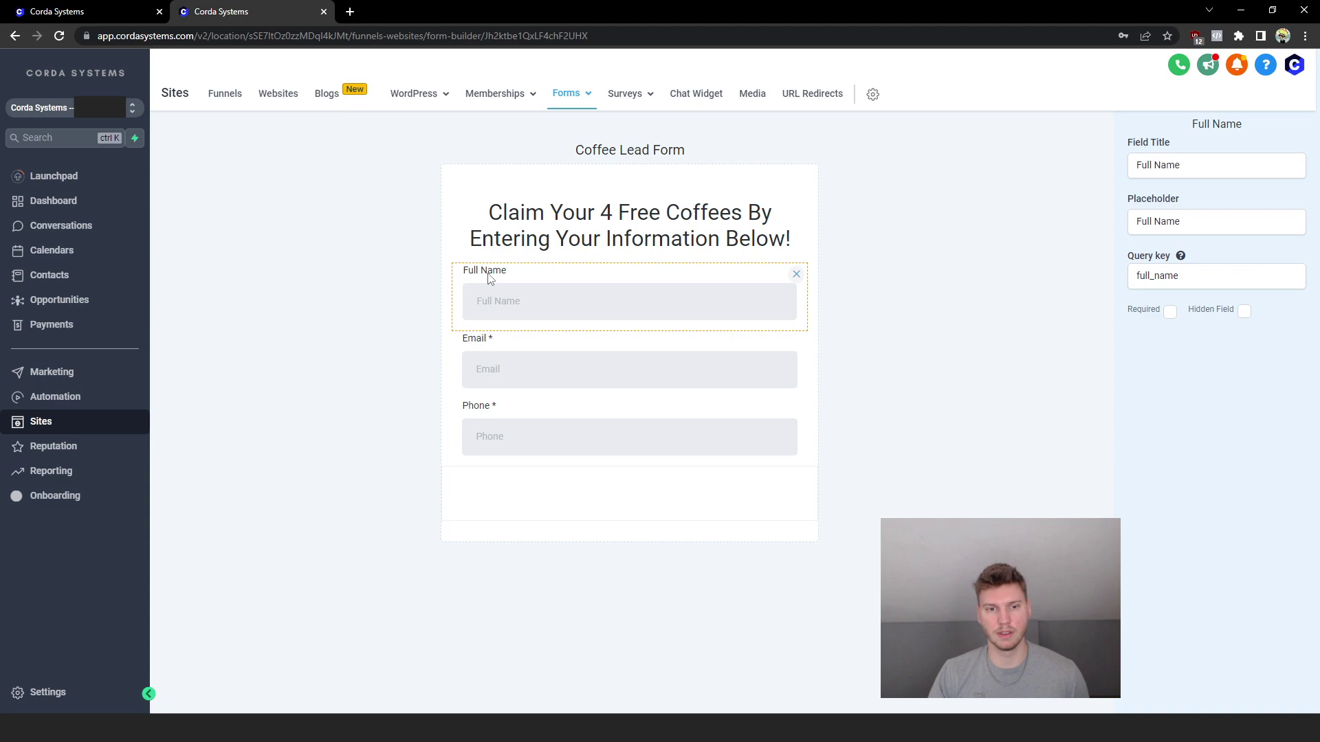
{"action": "left_click", "coordinate": [1170, 311]}
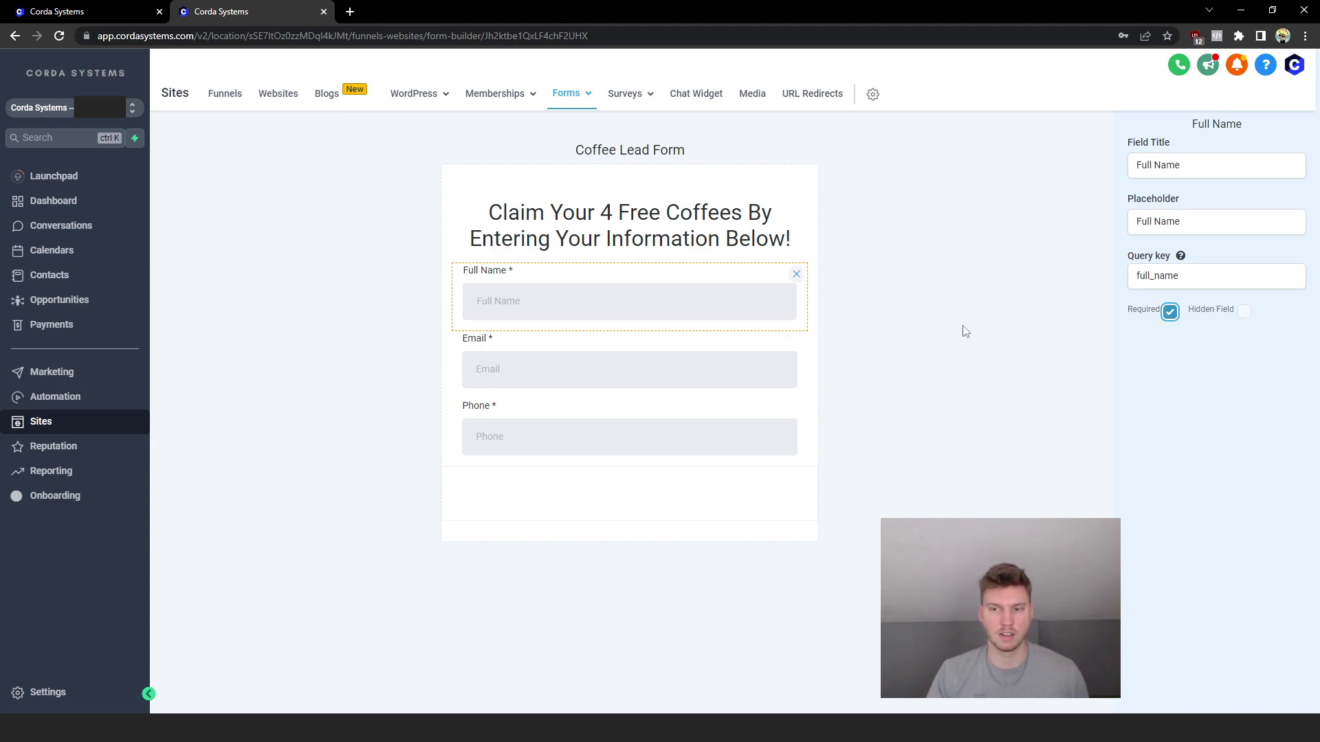
{"action": "left_click", "coordinate": [948, 331]}
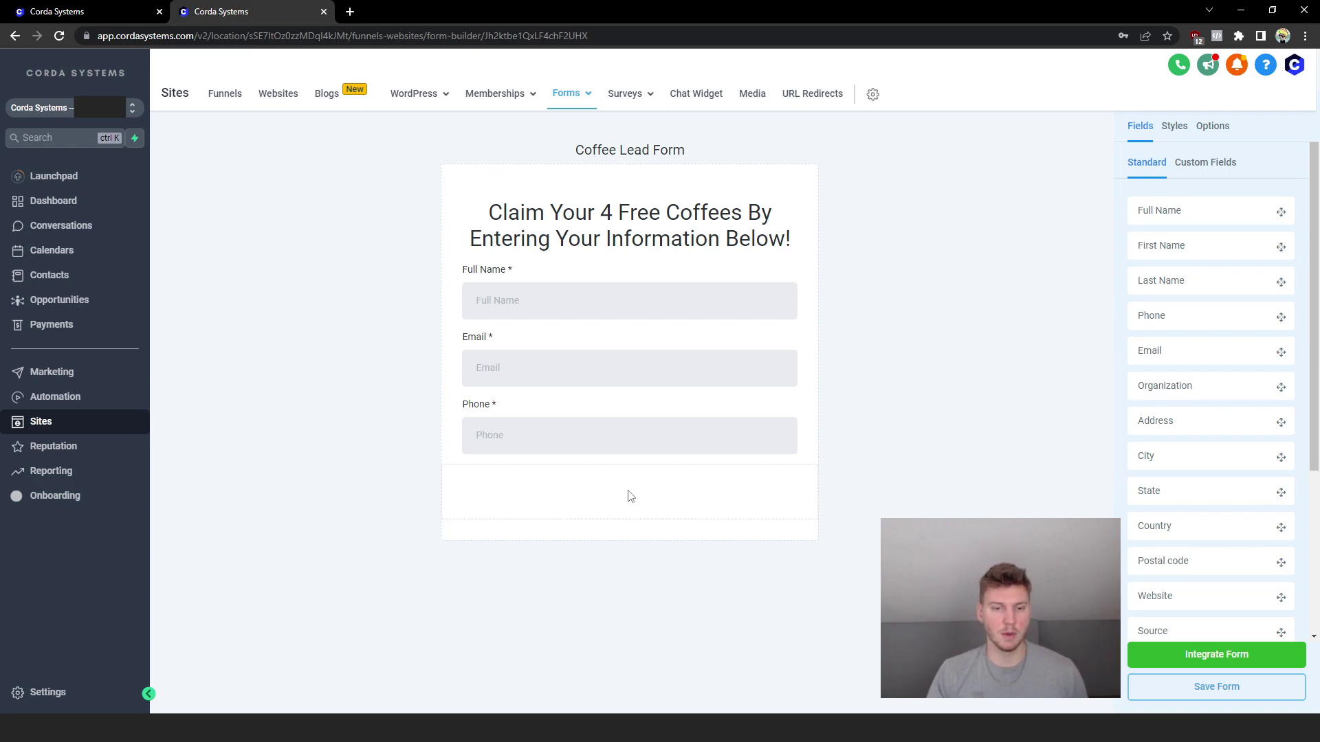
Add a button below Phone labelled 'Claim Your Coffee Now!'
{"action": "scroll", "coordinate": [1238, 482], "scroll_direction": "down", "scroll_amount": 3}
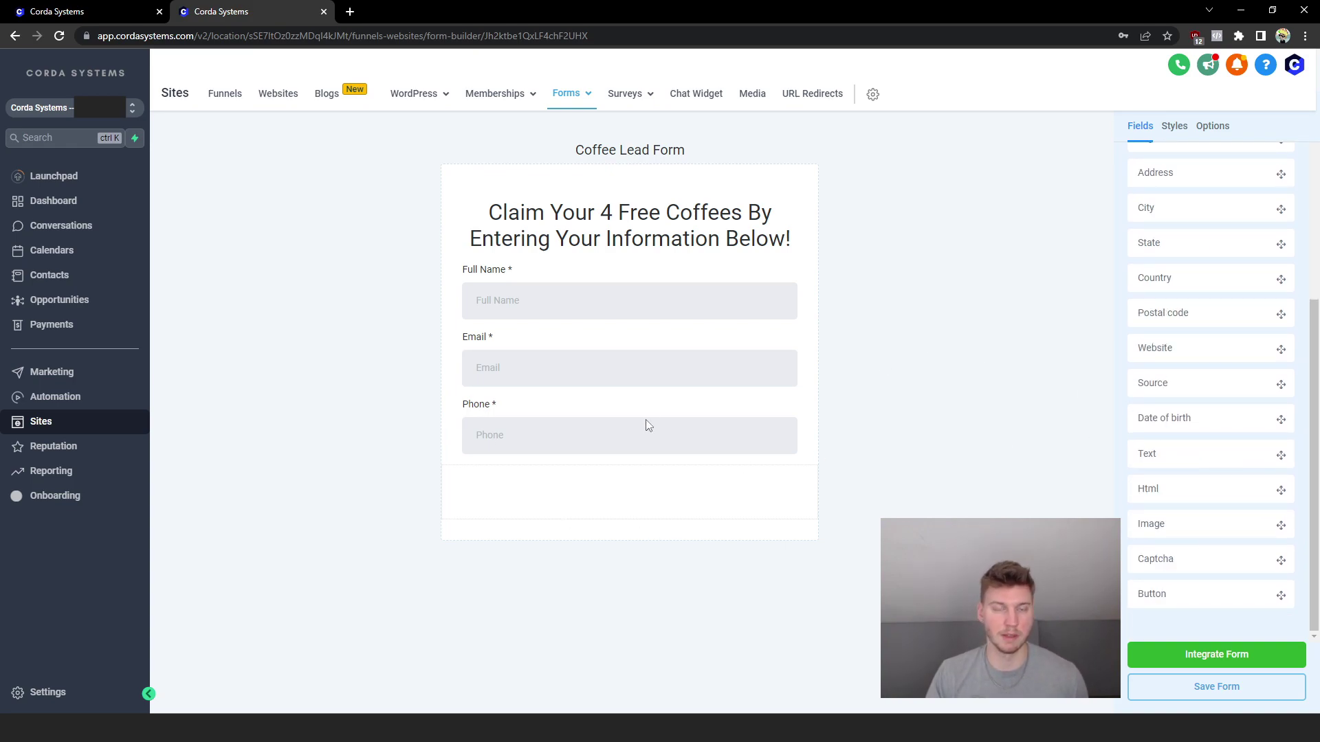
{"action": "left_click_drag", "start_coordinate": [1169, 596], "coordinate": [641, 505]}
{"action": "left_click", "coordinate": [489, 491]}
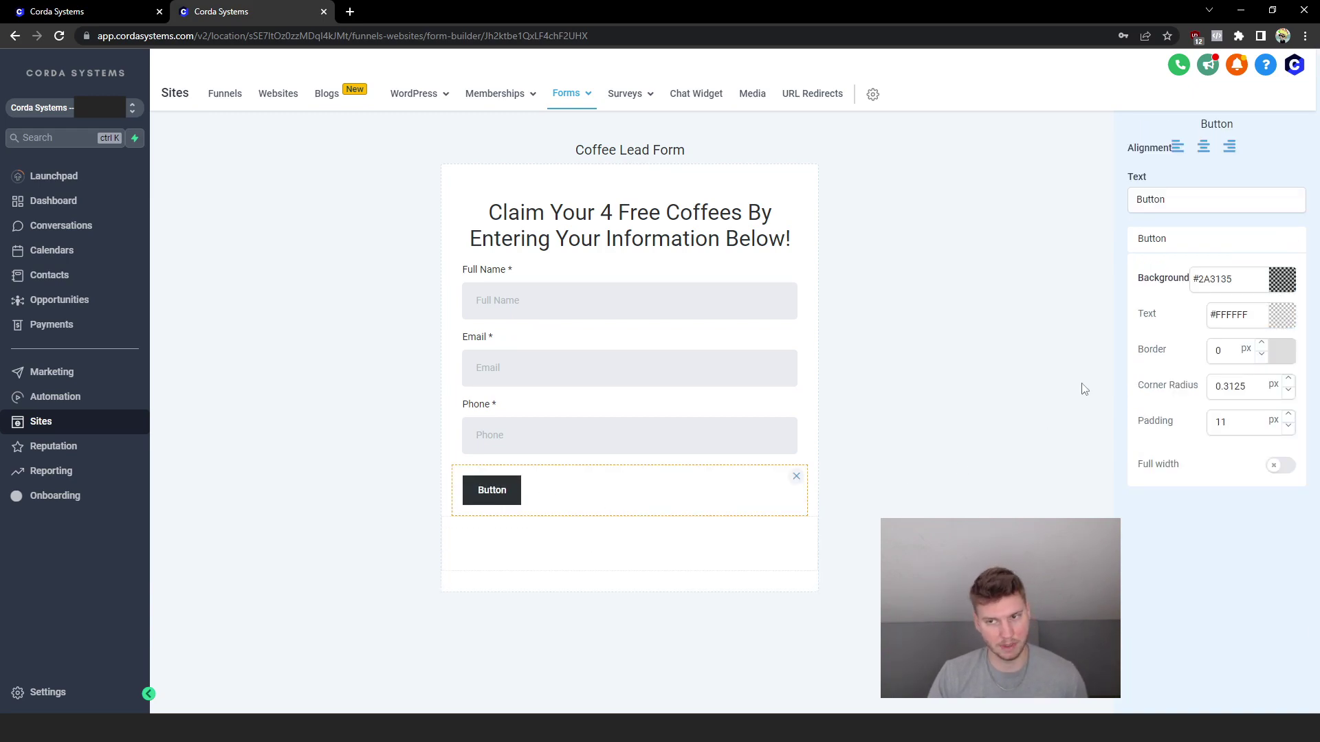
{"action": "double_click", "coordinate": [1172, 201]}
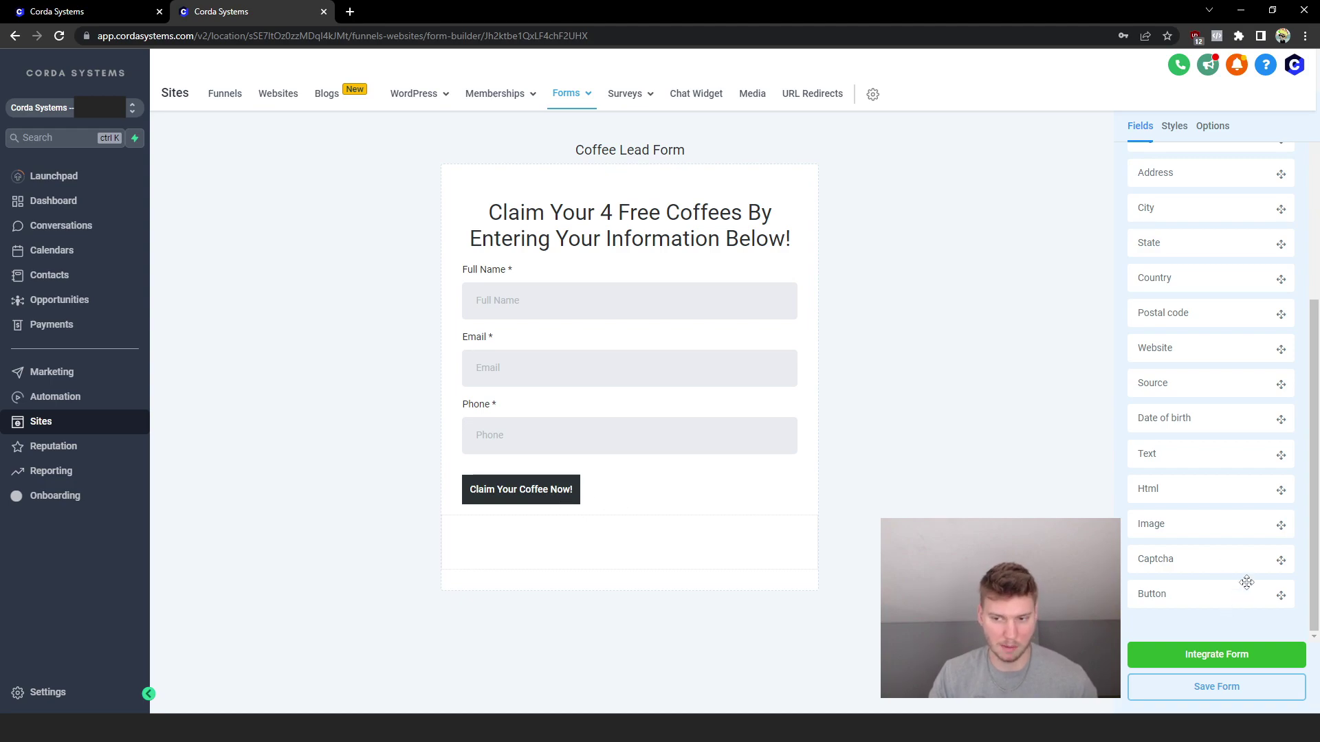
Make the button full width and shift its background colour toward green
{"action": "left_click", "coordinate": [537, 498]}
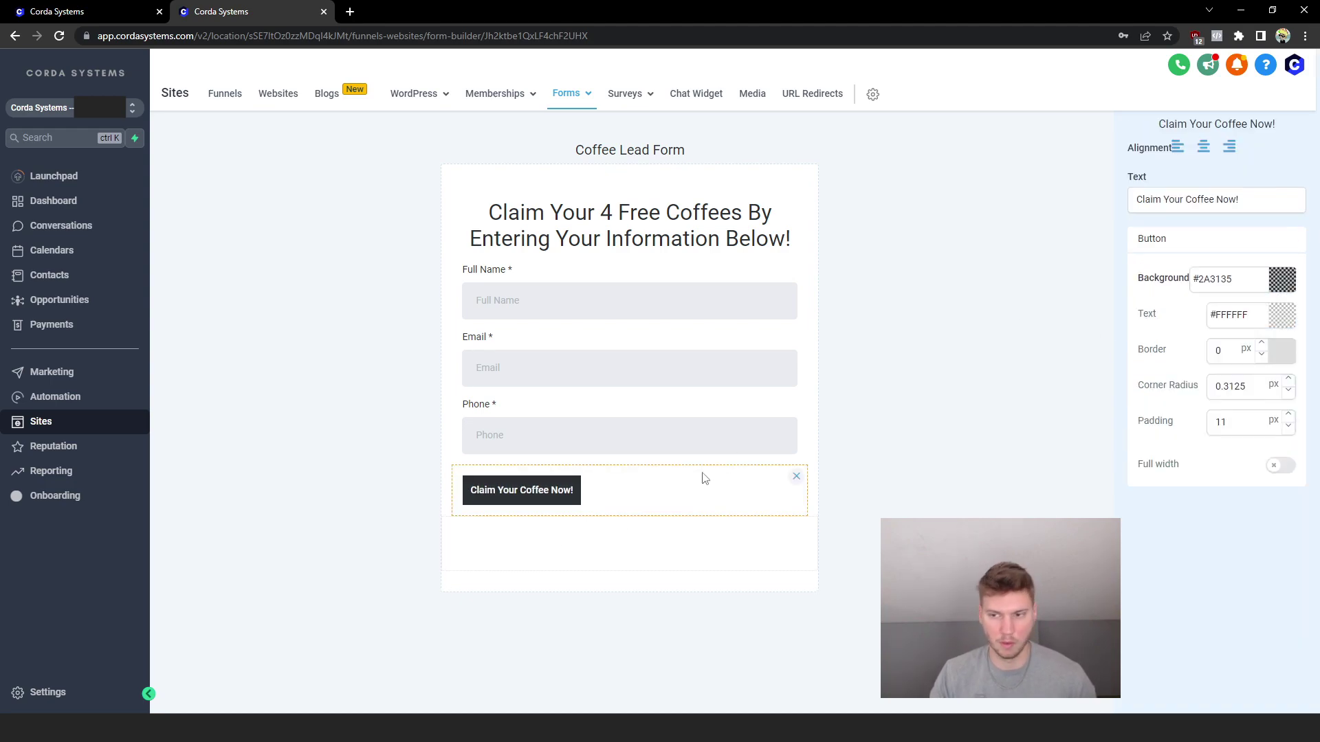
{"action": "left_click", "coordinate": [1285, 466]}
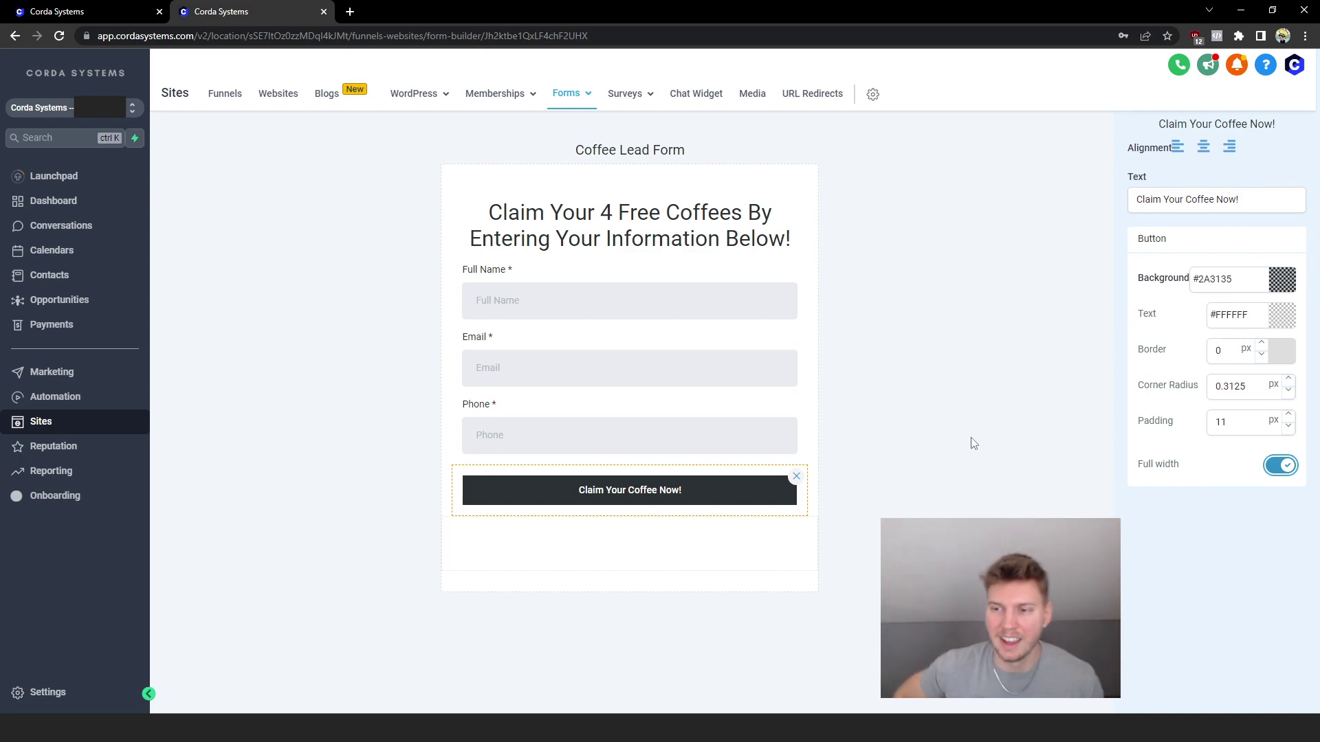
{"action": "left_click", "coordinate": [1282, 279]}
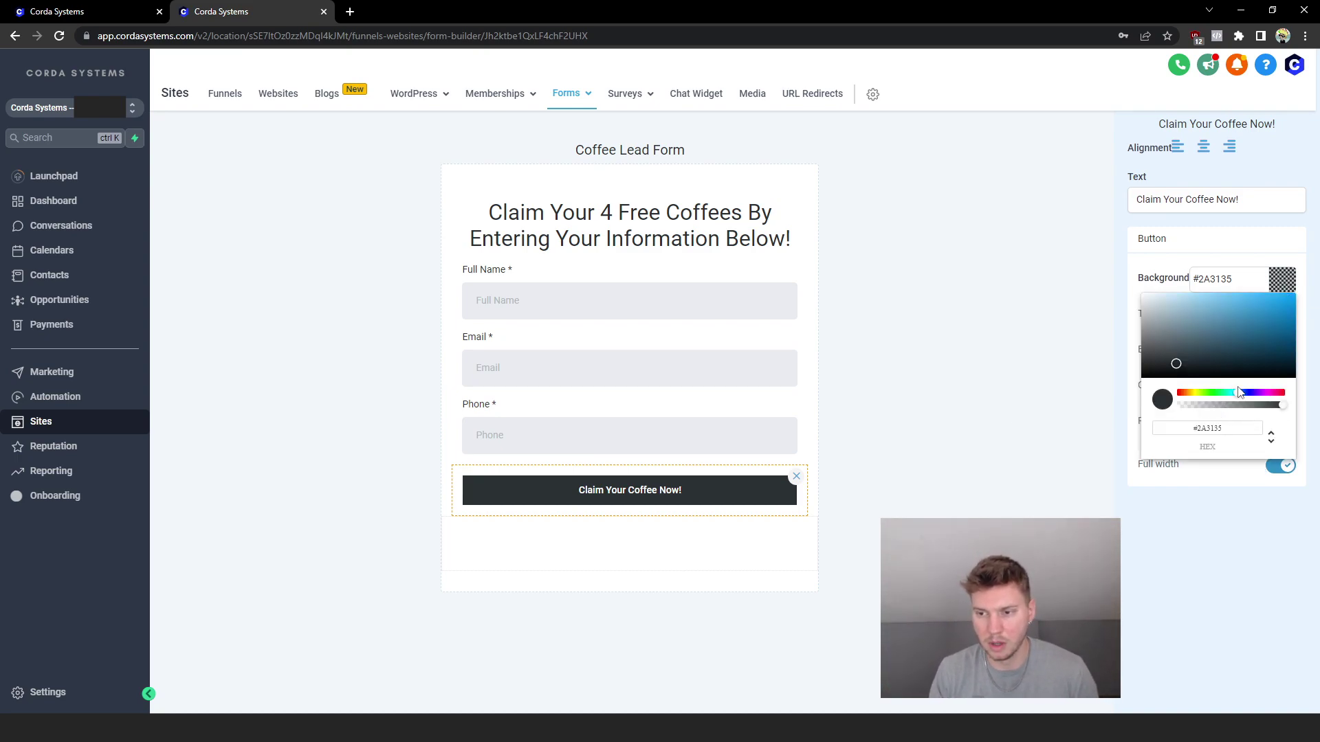
{"action": "left_click", "coordinate": [1233, 395]}
{"action": "left_click_drag", "start_coordinate": [1234, 401], "coordinate": [1208, 361]}
{"action": "left_click", "coordinate": [934, 384]}
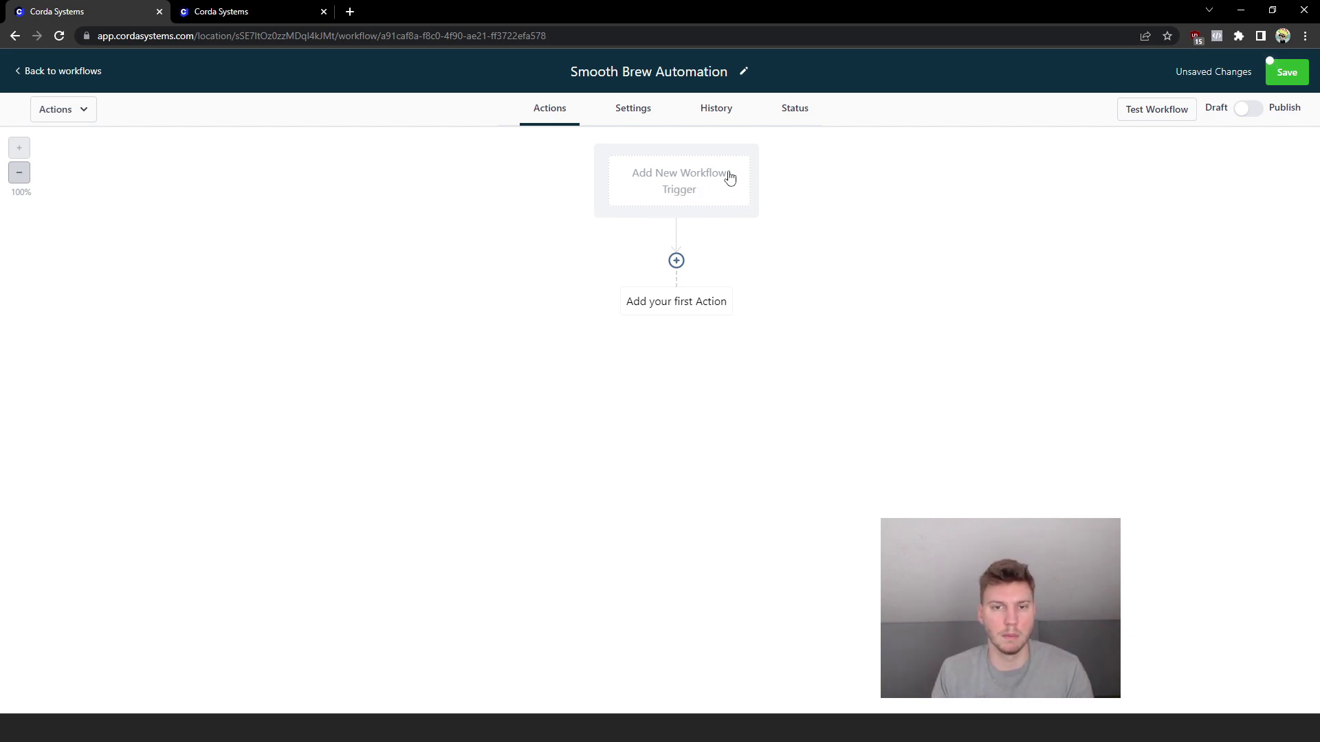
Add a Form Submitted trigger filtered to Coffee Lead Form and save it
{"action": "left_click", "coordinate": [706, 187]}
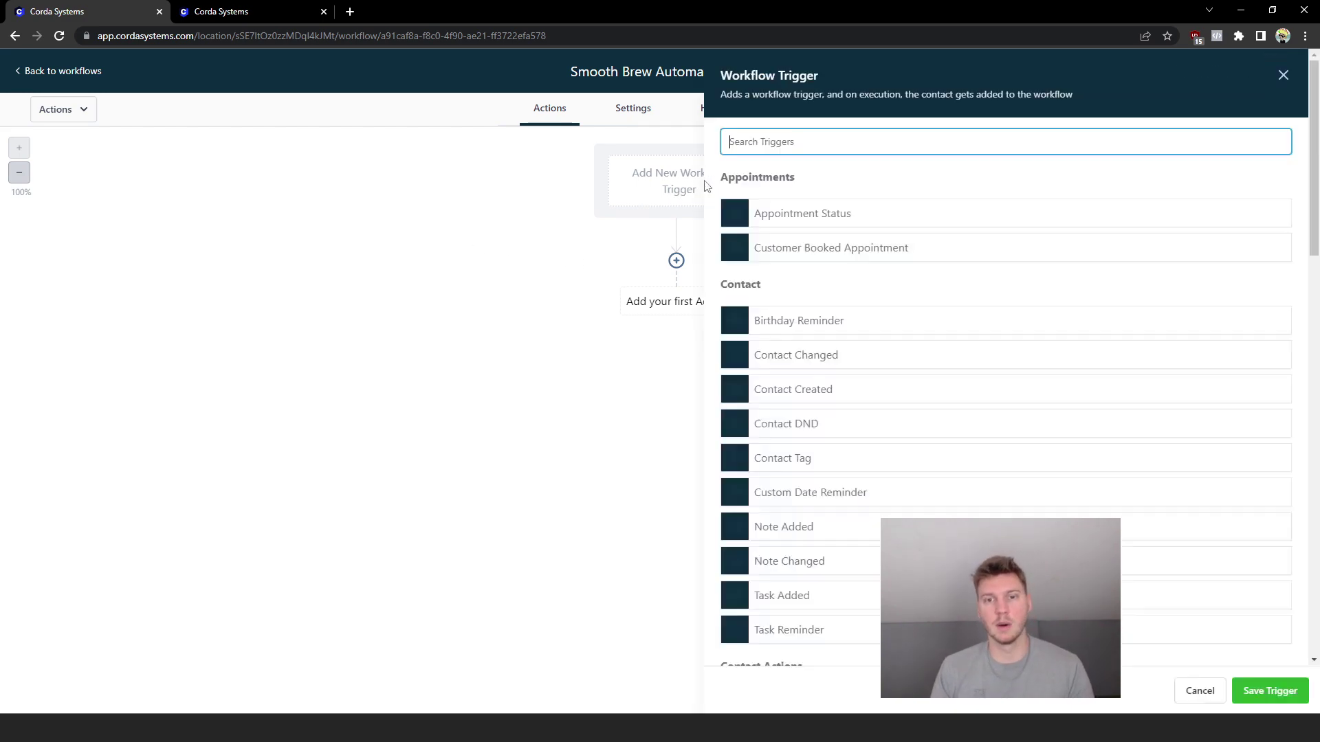
{"action": "type", "text": "fo"}
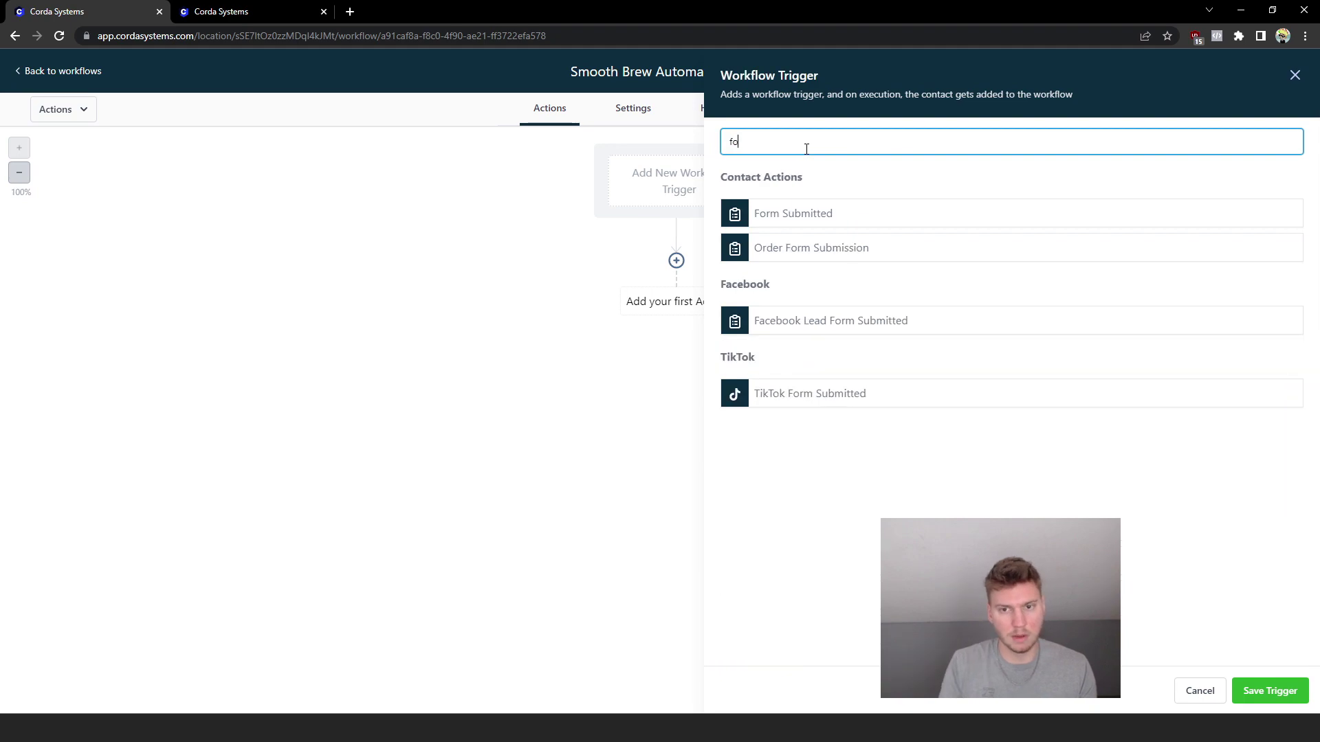
{"action": "left_click", "coordinate": [813, 211]}
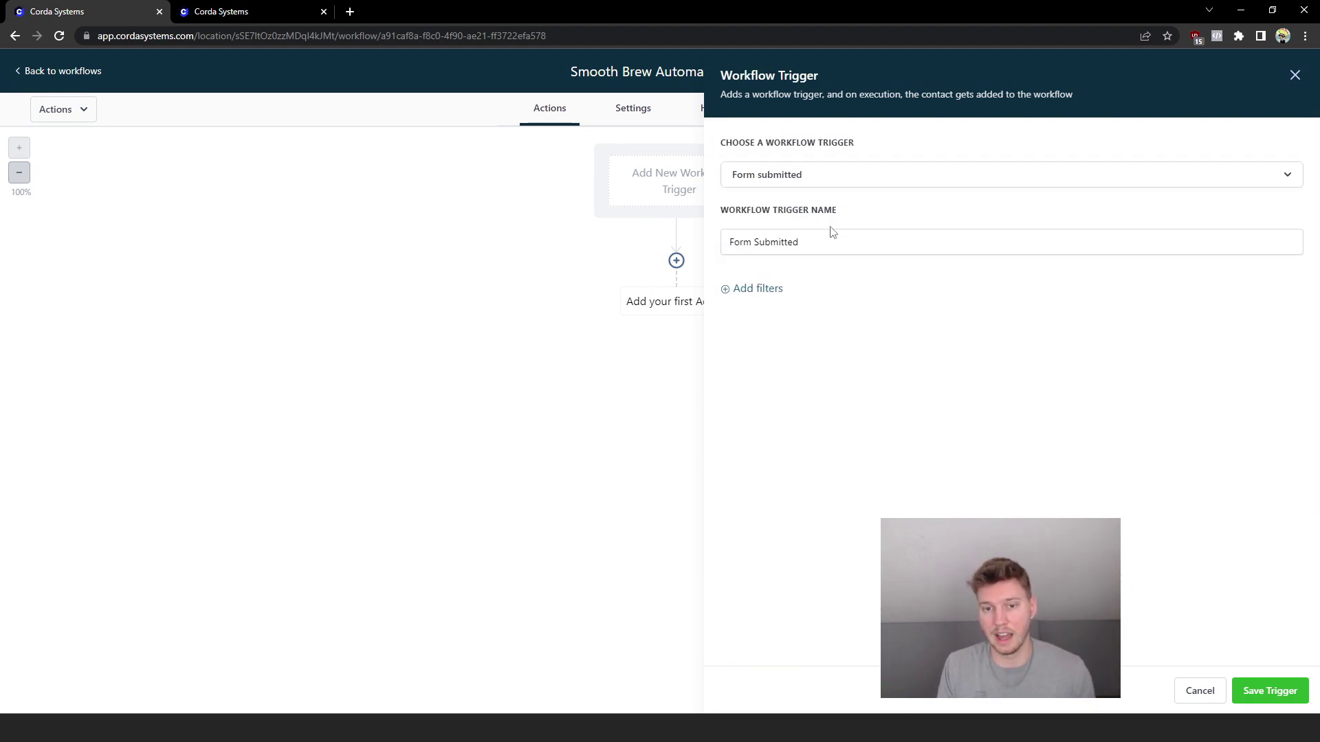
{"action": "left_click", "coordinate": [762, 293]}
{"action": "left_click", "coordinate": [905, 311]}
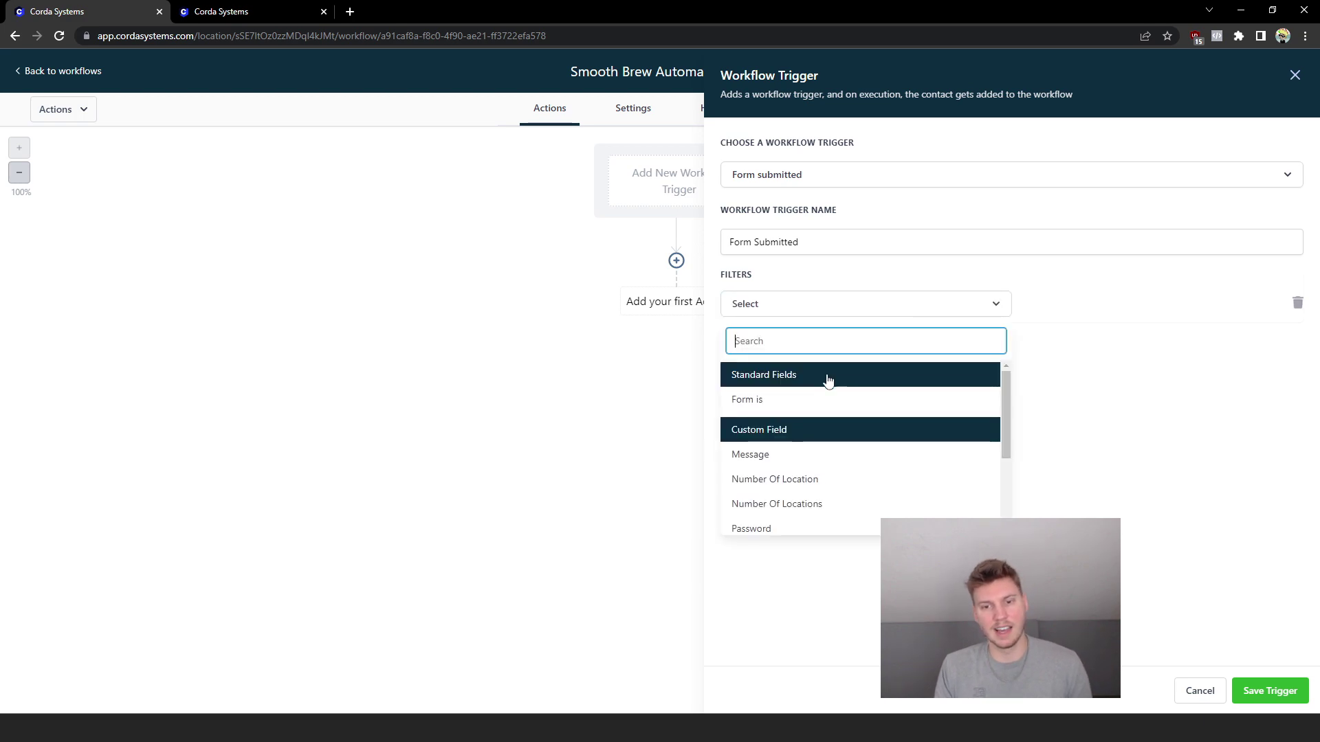
{"action": "left_click", "coordinate": [798, 400]}
{"action": "left_click", "coordinate": [1077, 315]}
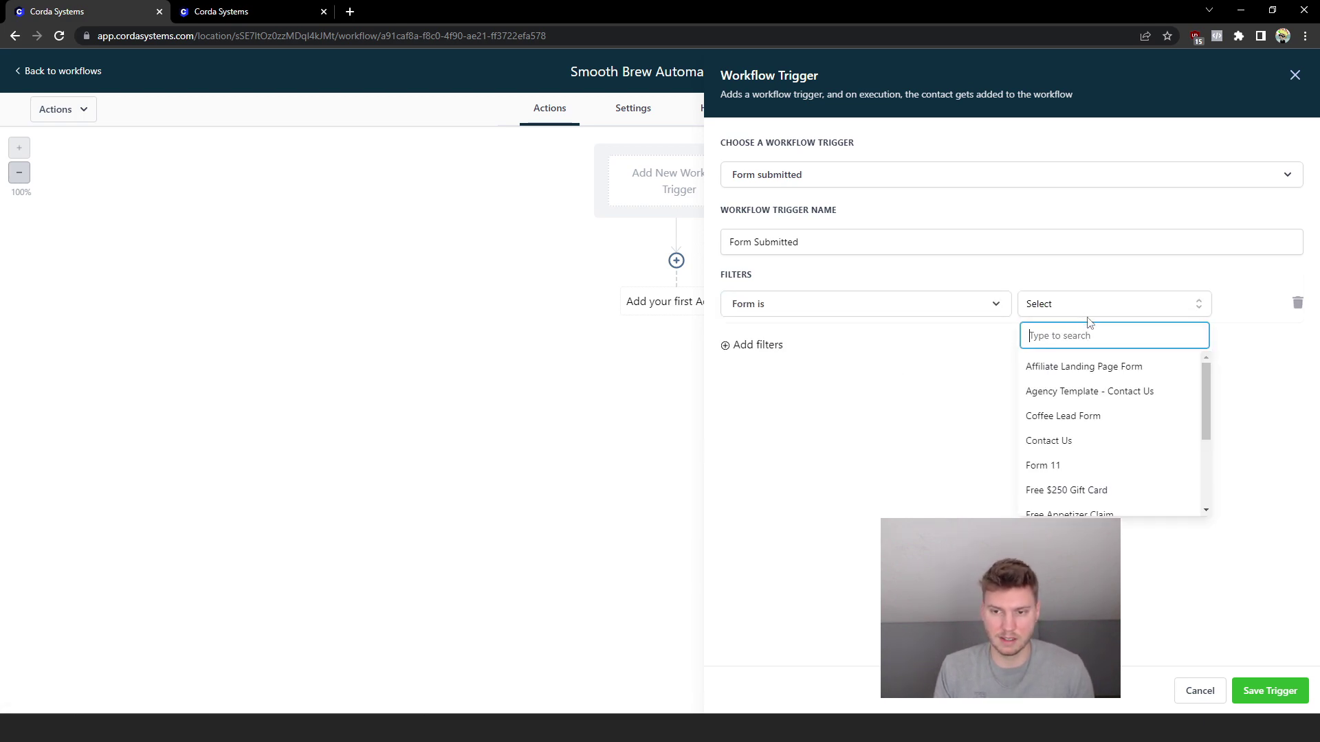
{"action": "left_click", "coordinate": [1087, 421]}
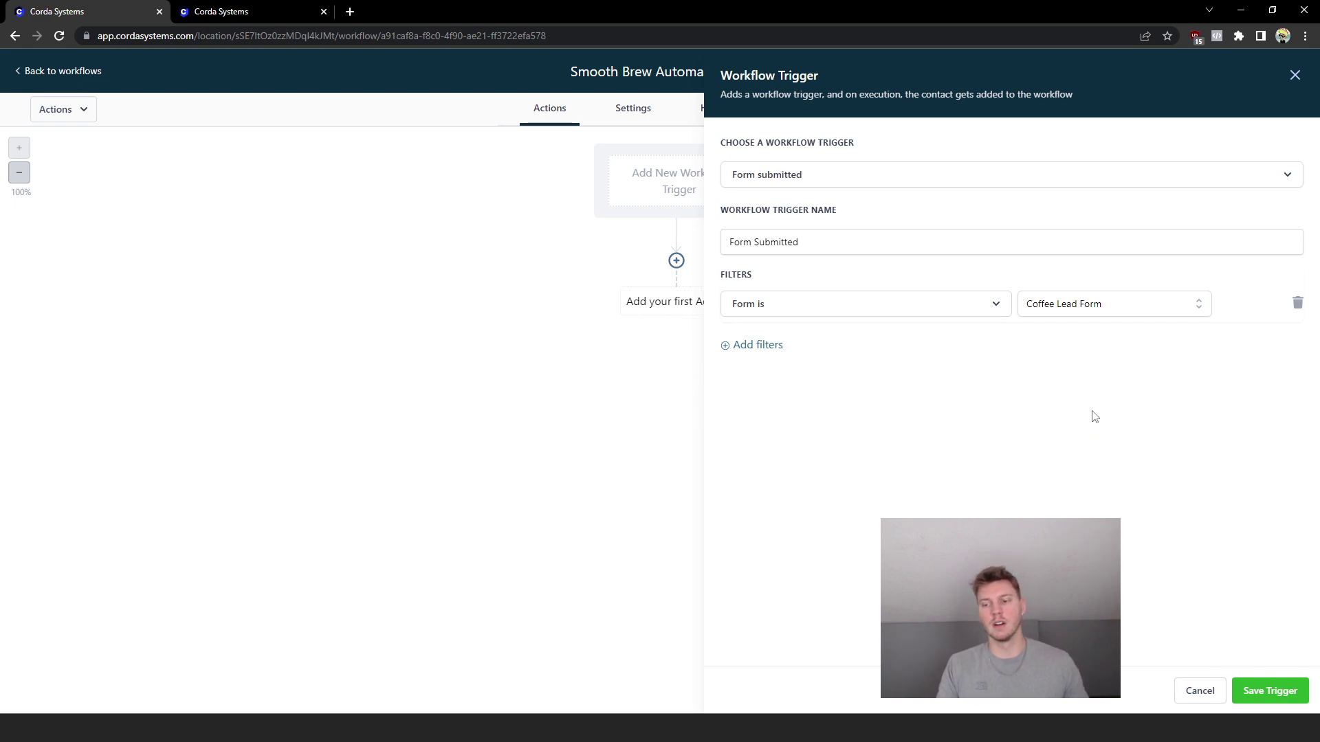
{"action": "left_click", "coordinate": [1265, 690]}
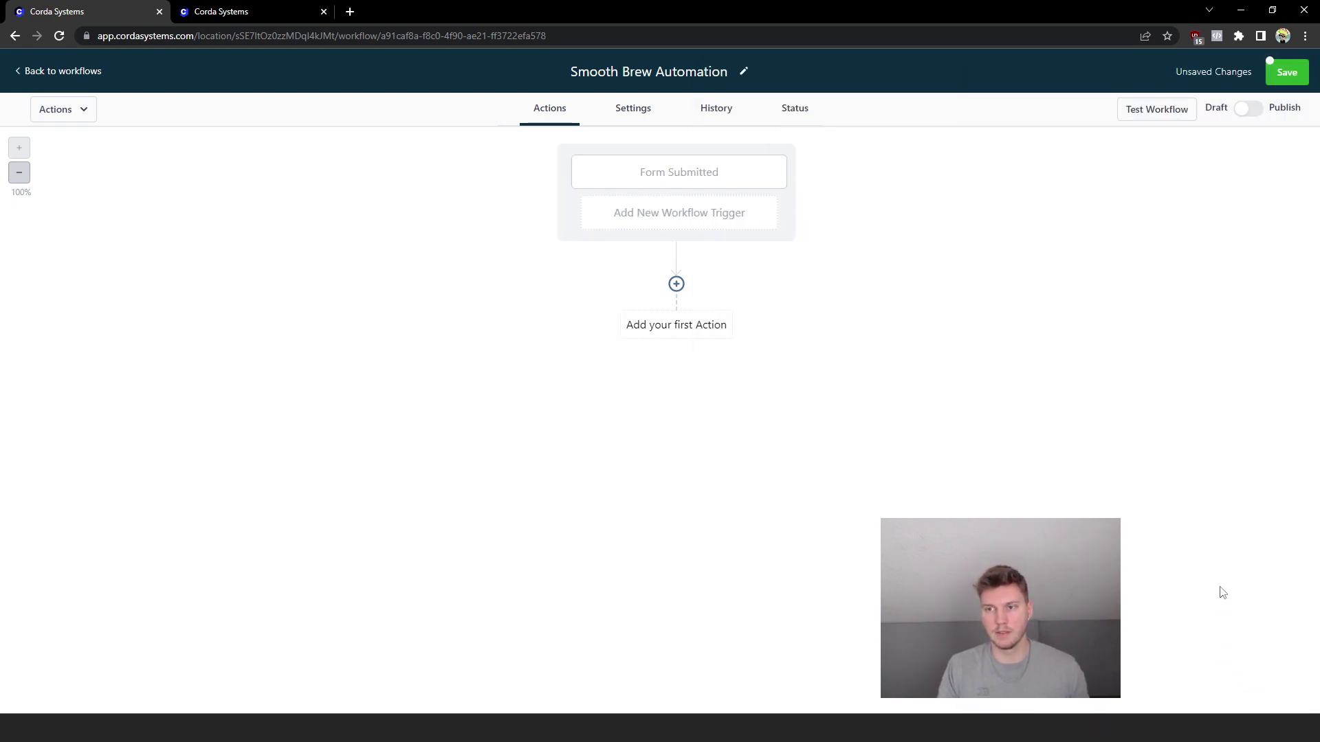
Save the workflow and add an Assign To User action below the trigger
{"action": "left_click", "coordinate": [1284, 80]}
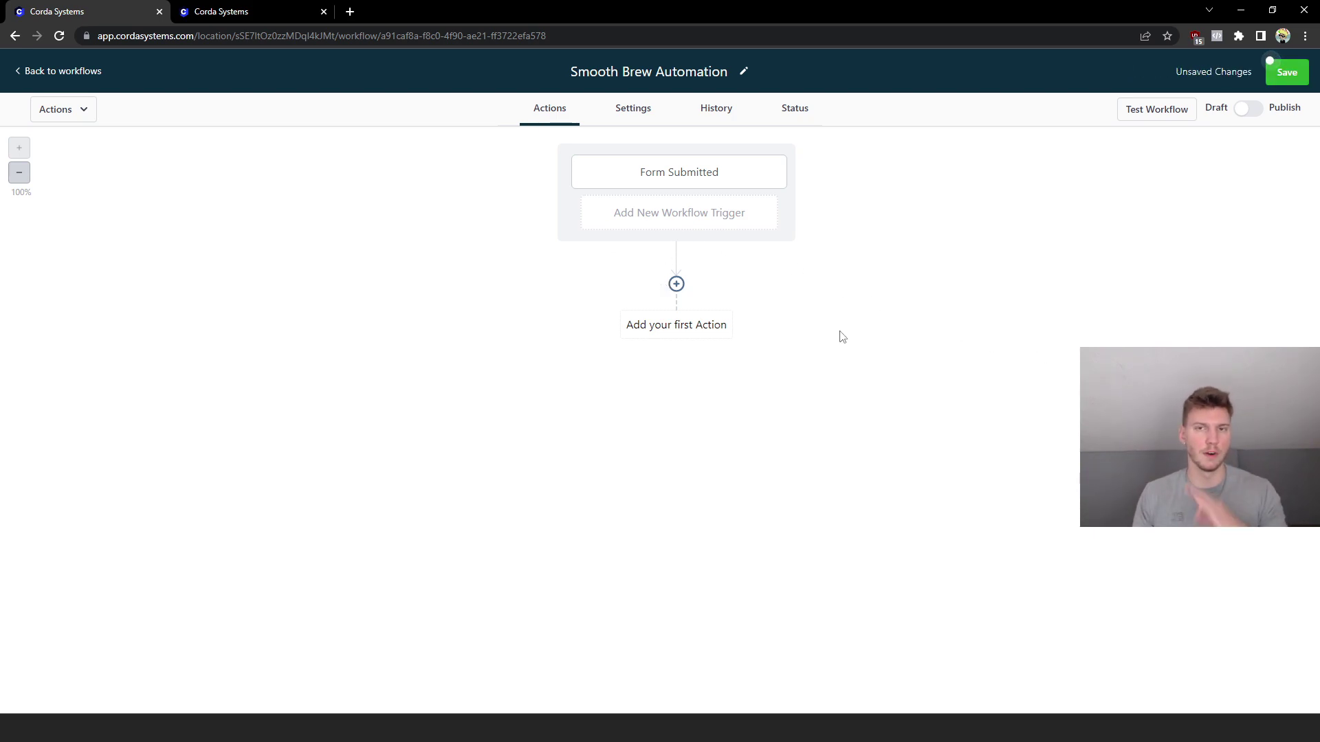
{"action": "left_click", "coordinate": [677, 284]}
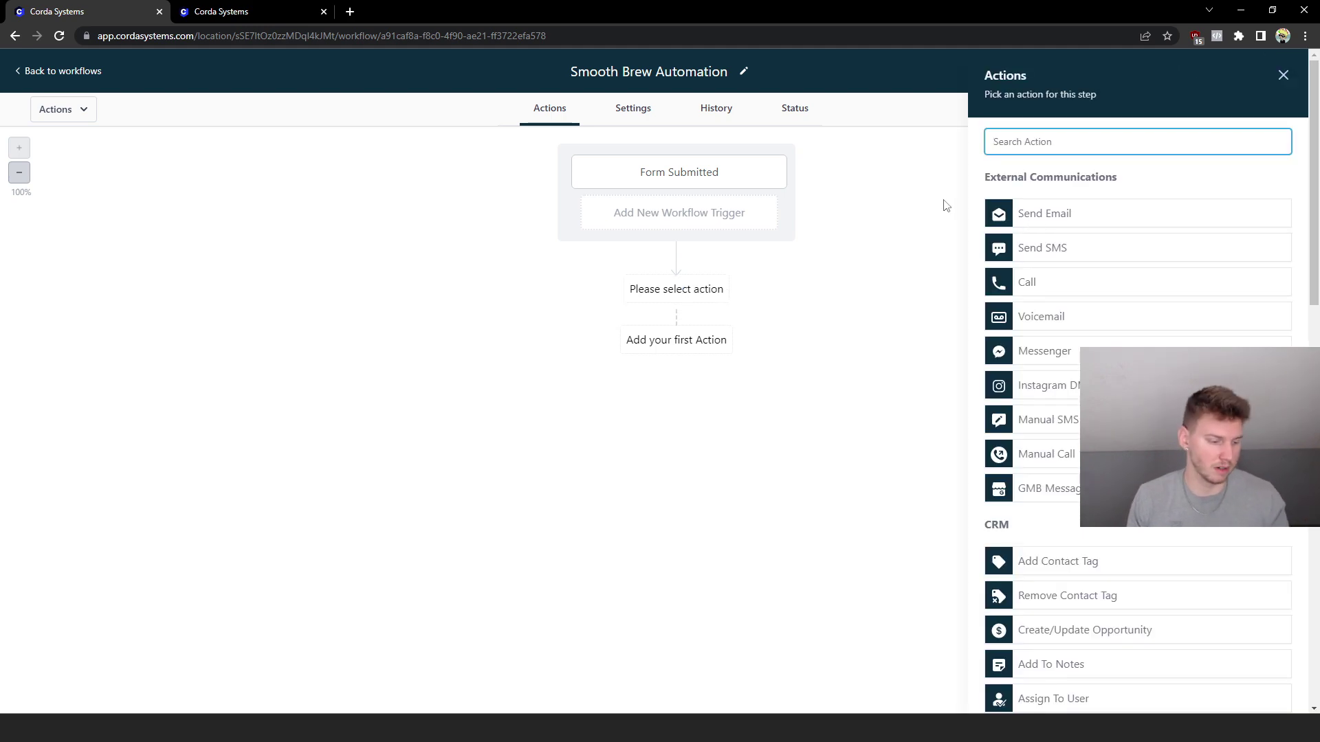
{"action": "type", "text": "ass"}
{"action": "left_click", "coordinate": [1067, 209]}
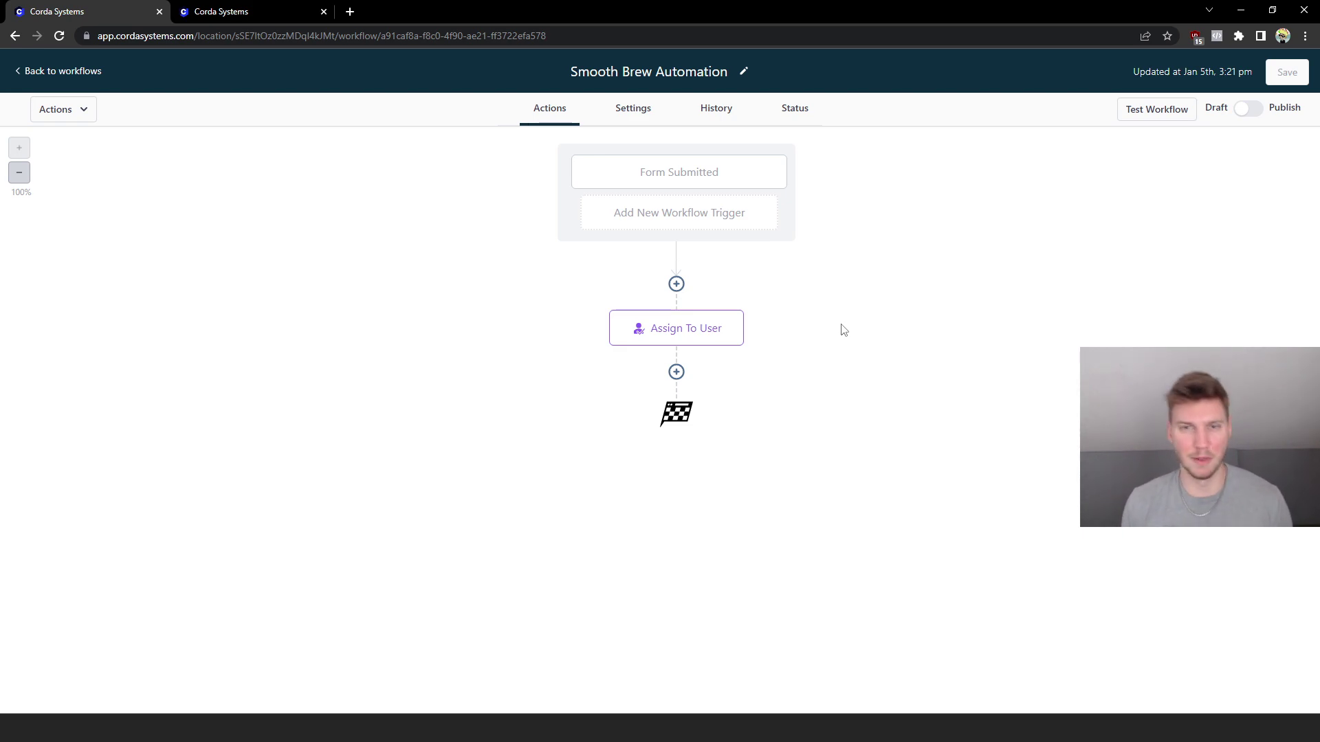
Add a Send SMS action after Assign To User
{"action": "left_click", "coordinate": [677, 374]}
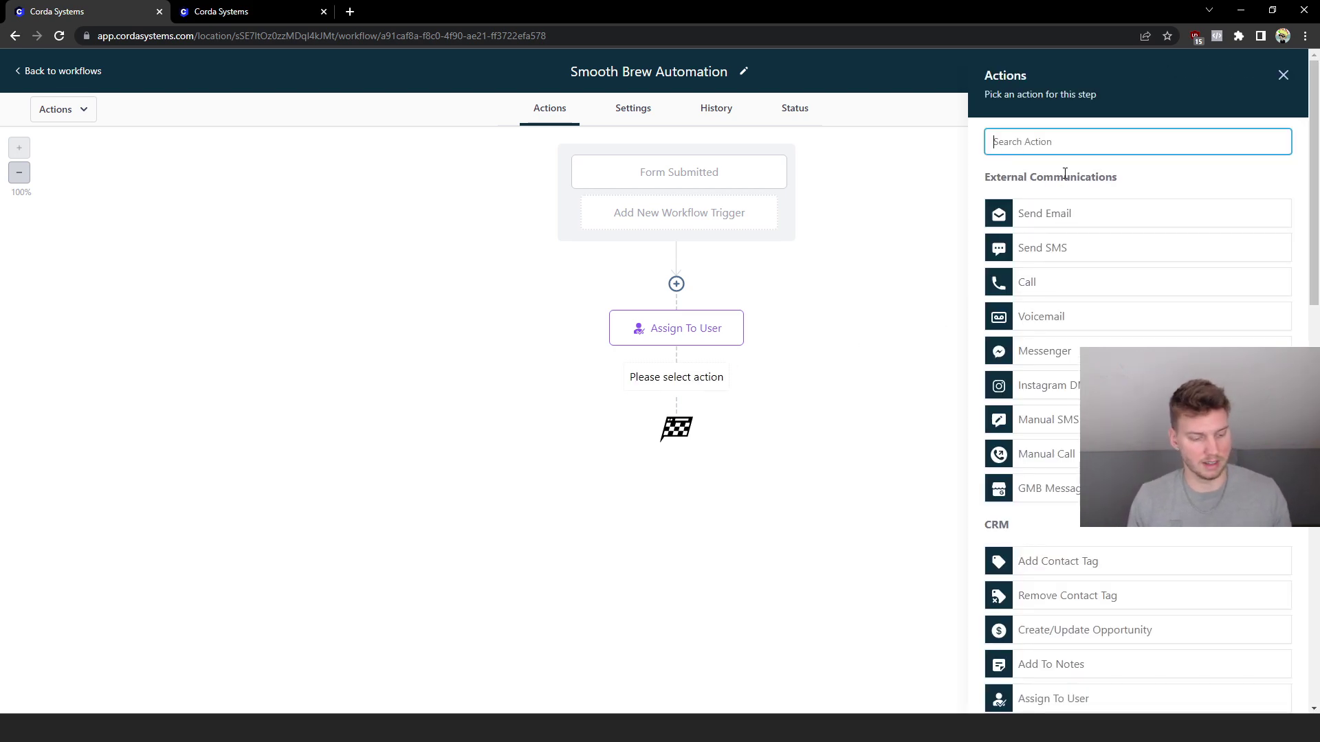
{"action": "type", "text": "sms"}
{"action": "left_click", "coordinate": [1064, 205]}
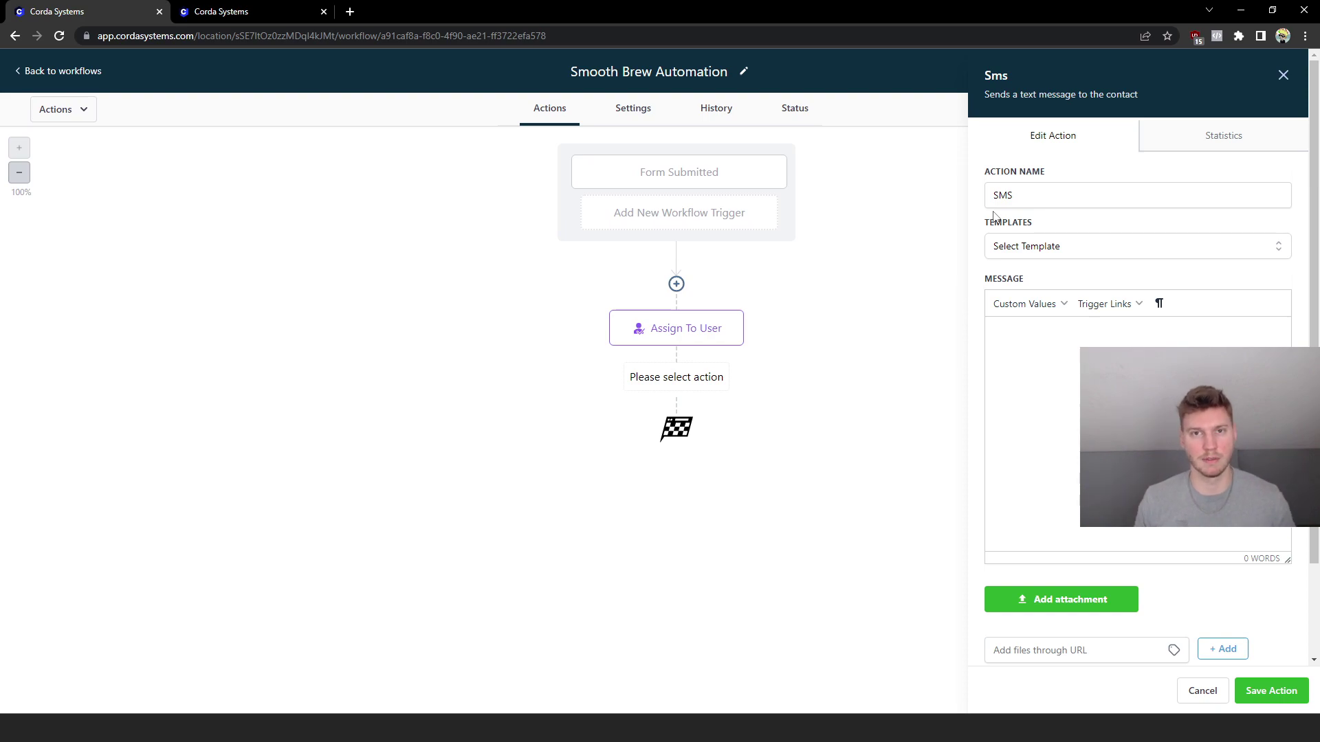
Write the SMS 'Hey {{contact.first_name}}! It's…' offering 4 free coffees within 10 days
{"action": "left_click", "coordinate": [1024, 371]}
{"action": "type", "text": "Hey"}
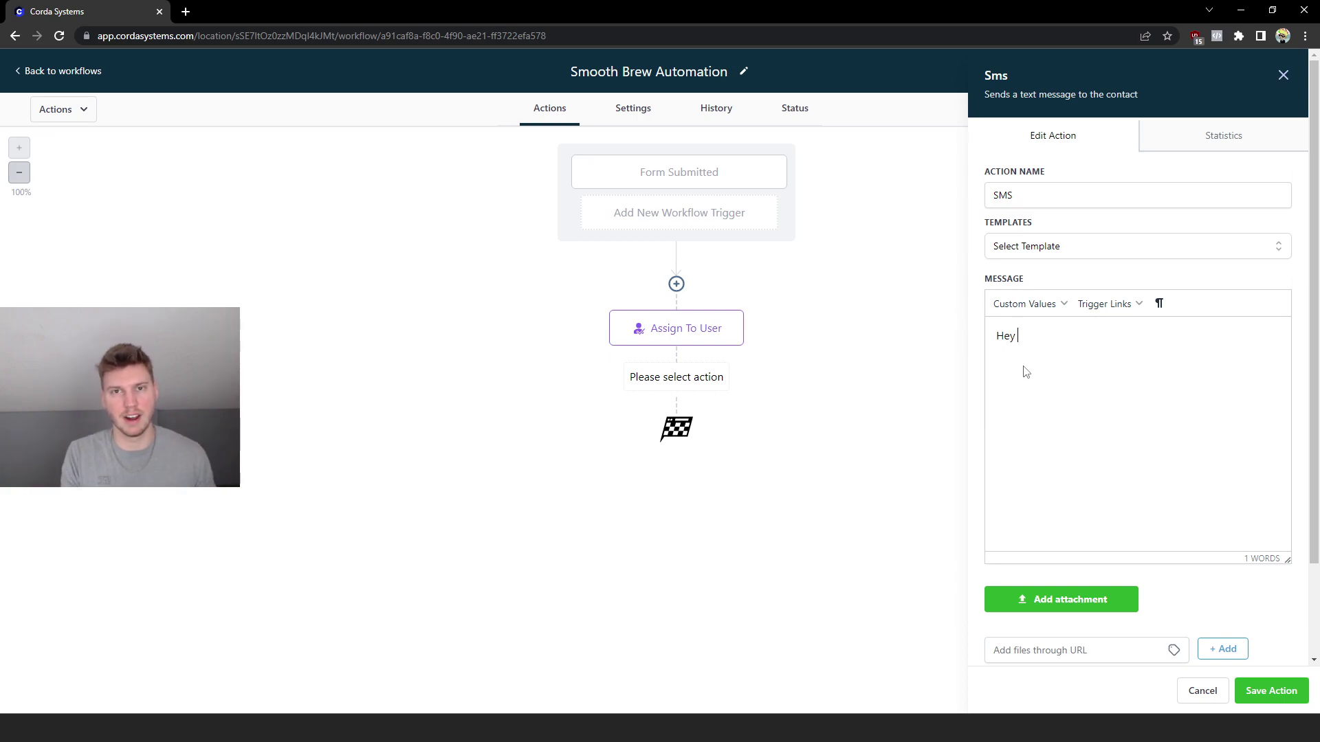
{"action": "type", "text": "{{contact.first_name}}"}
{"action": "type", "text": "! It's"}
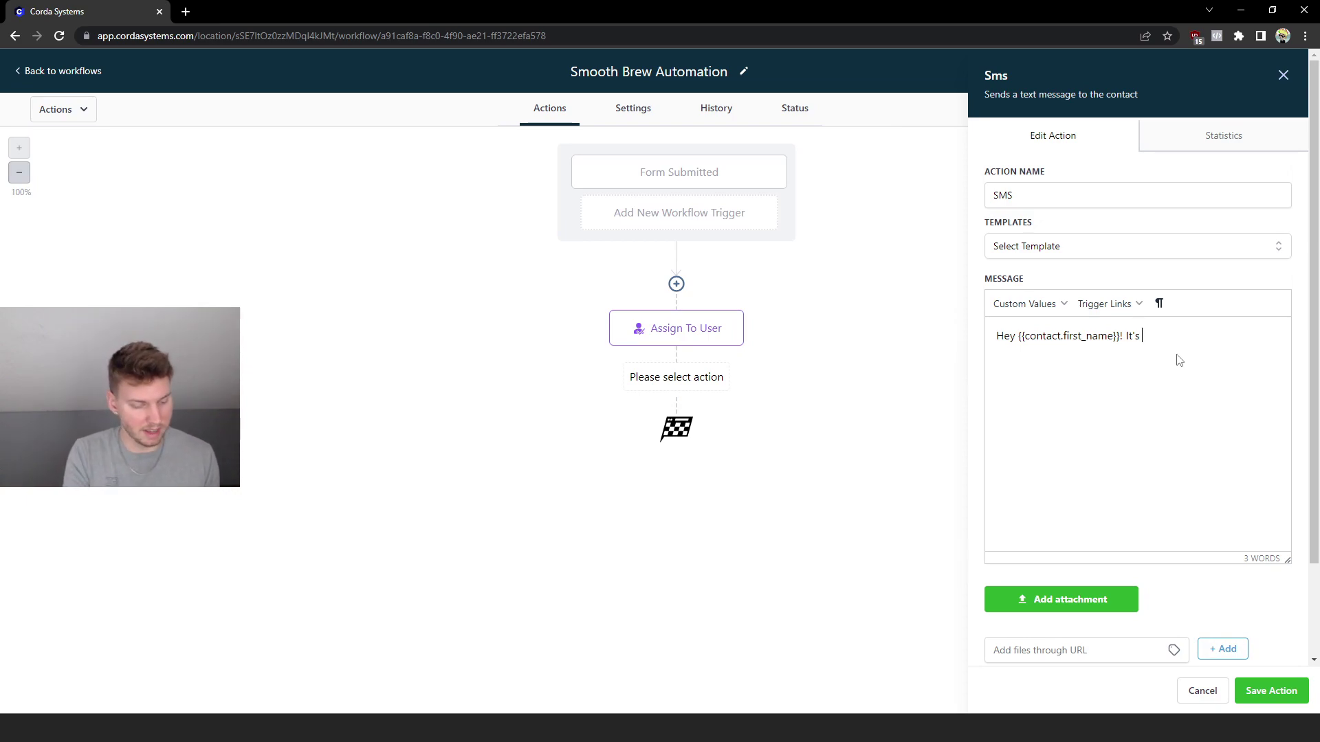
{"action": "type", "text": "Smooth Brew congratulating you on claiming your FREE 4 coffees during your next visits! Make sure to usew them within the next 10 days before the offer expires!"}
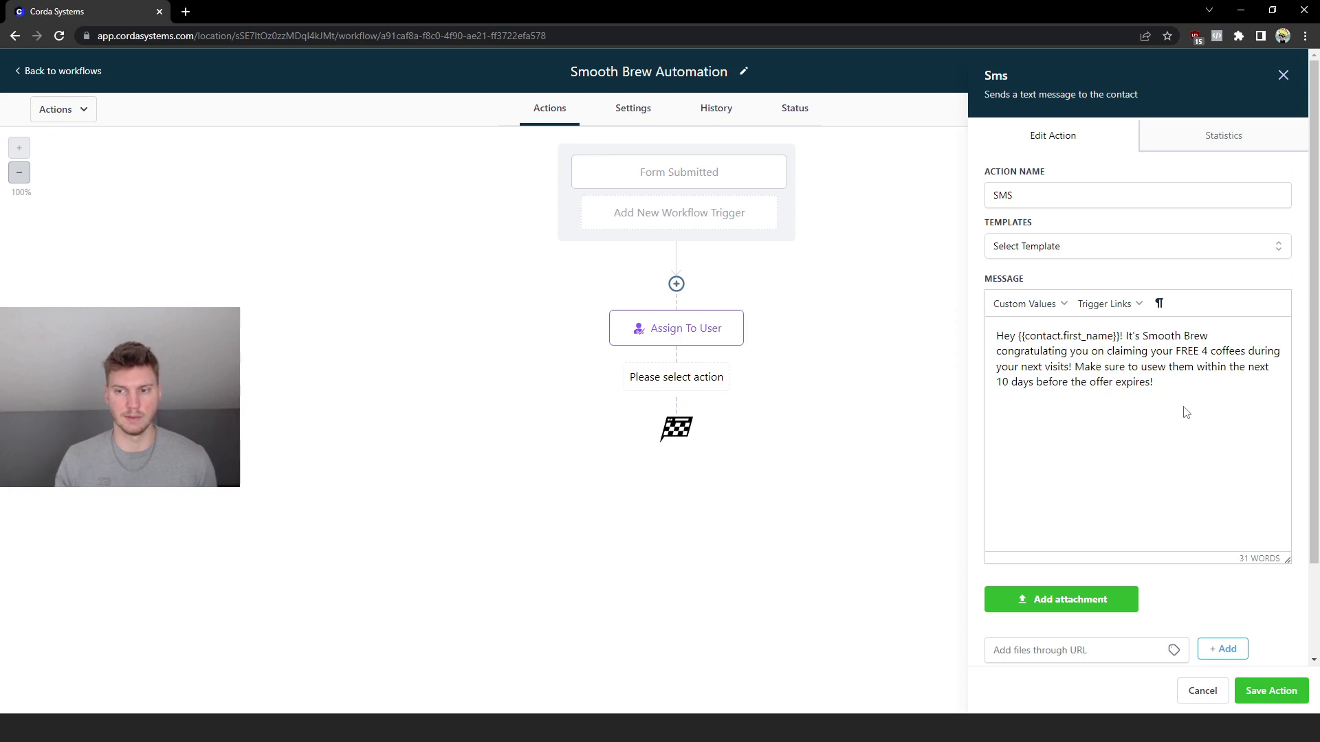
Delete the stray 'w' in 'usew' so the SMS reads 'use them within the next 10 days'
{"action": "key", "text": "Up"}
{"action": "key", "text": "Right"}
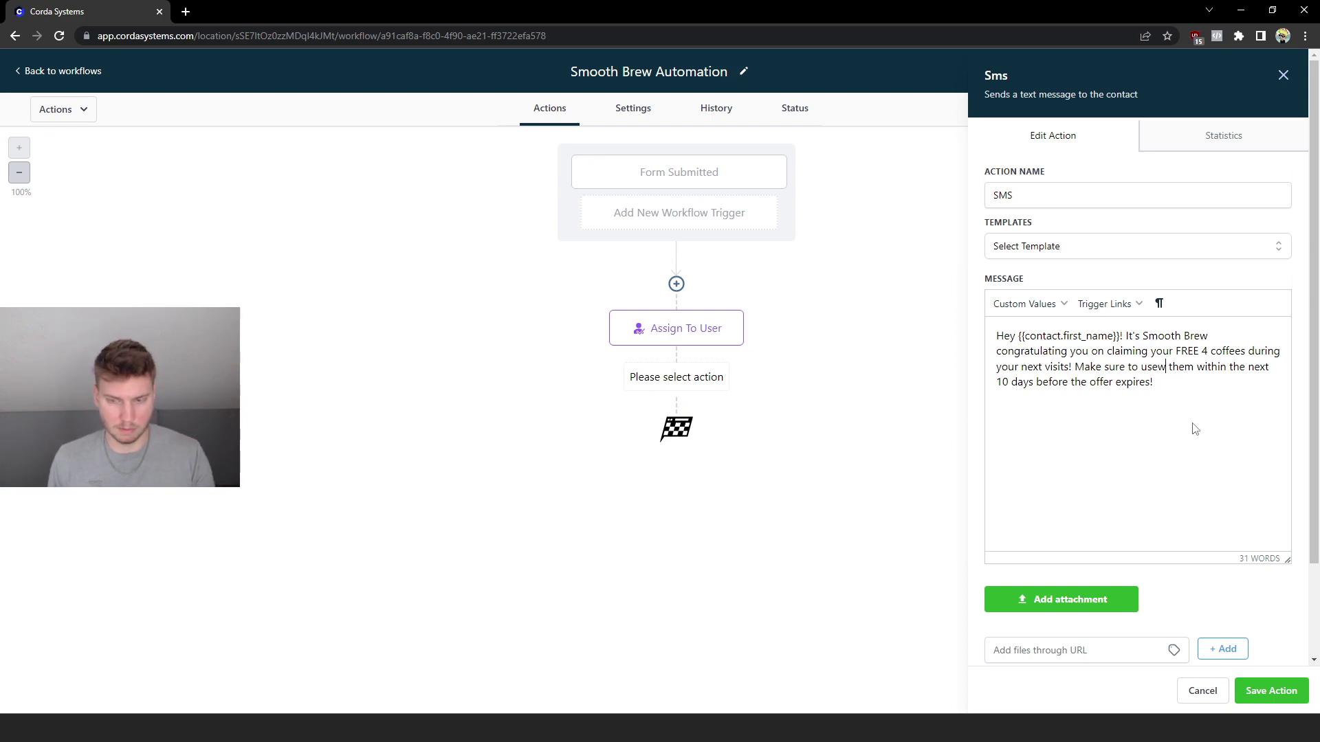
{"action": "key", "text": "BackSpace"}
{"action": "key", "text": "Down"}
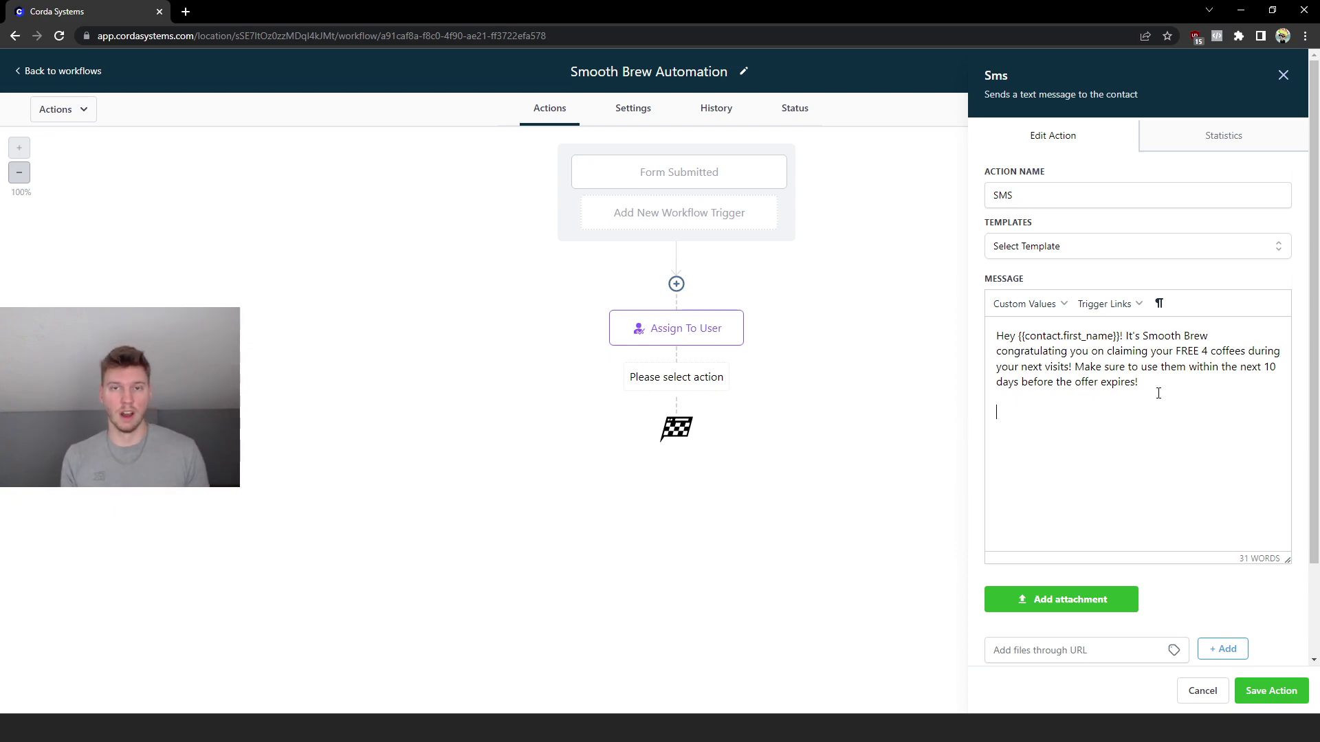
Add the SMS lines 'Be sure to show the barista:' and 'You claimed your offer on:'
{"action": "key", "text": "Return"}
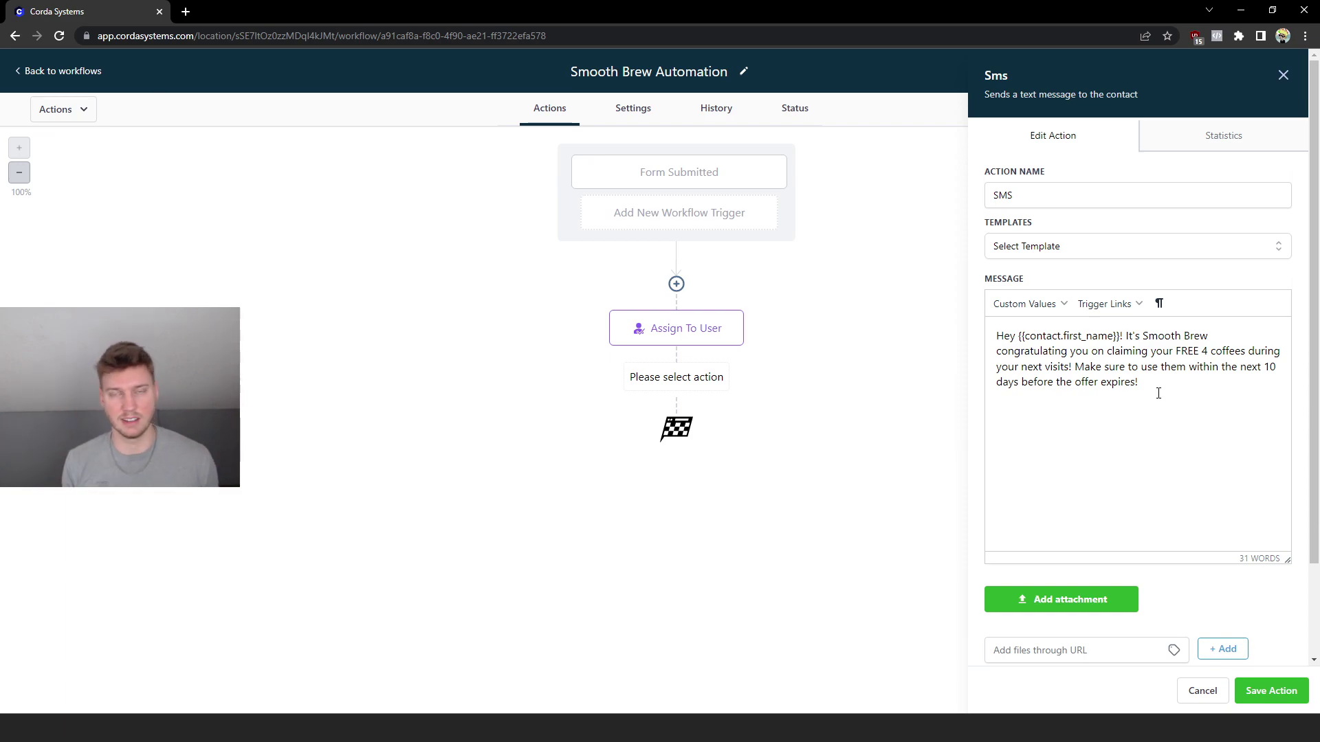
{"action": "type", "text": "Be sure "}
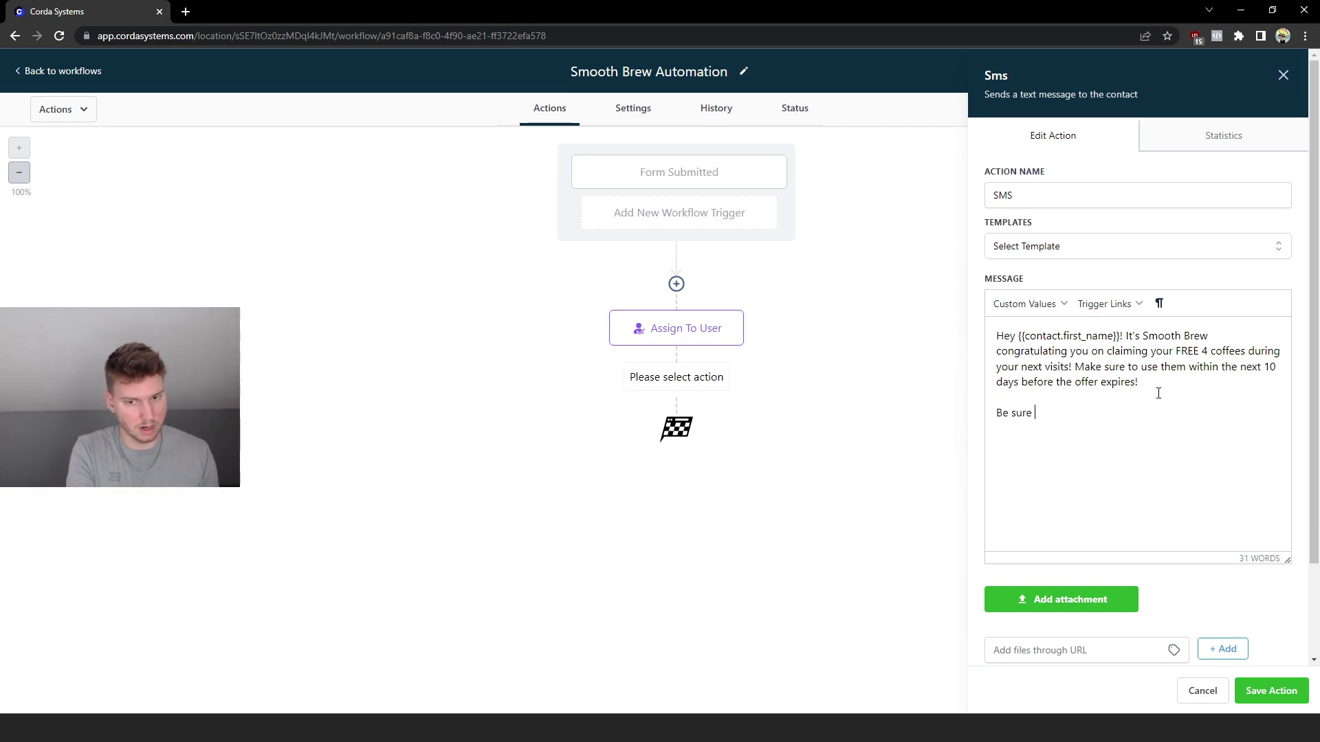
{"action": "type", "text": "to show the "}
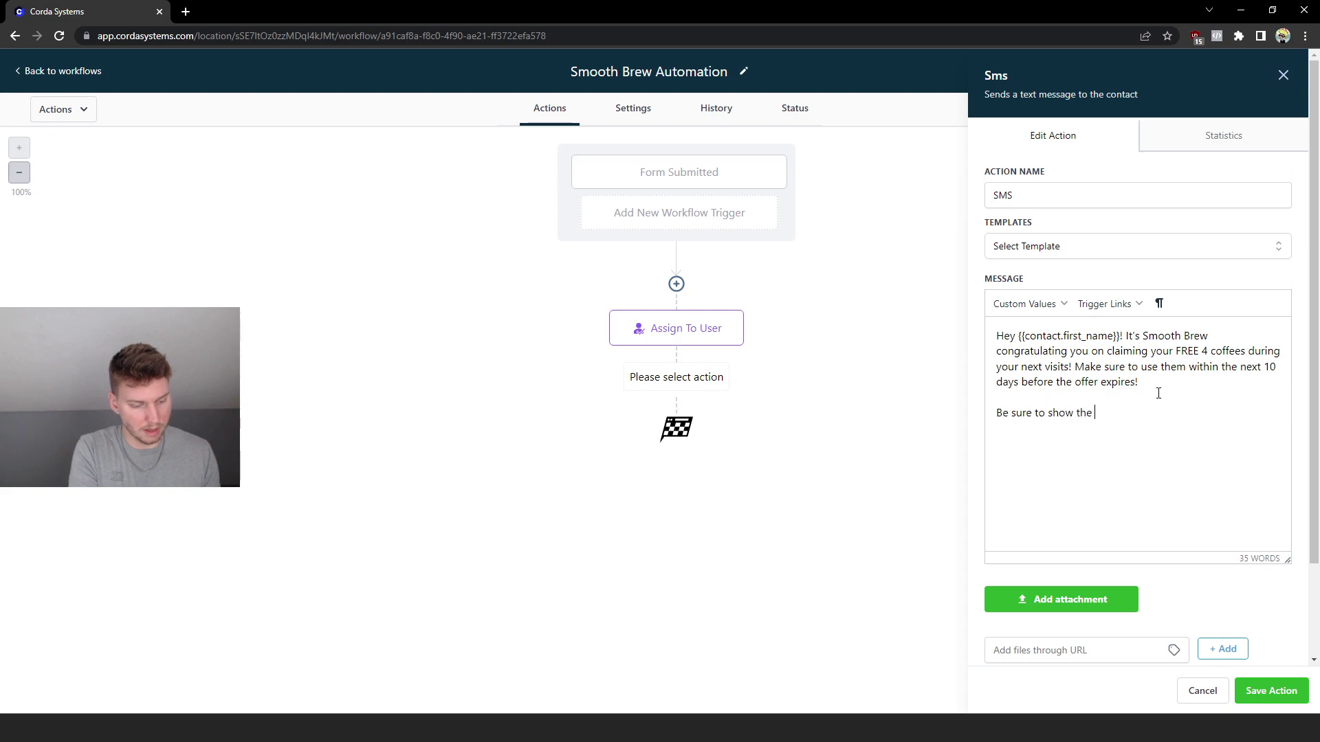
{"action": "type", "text": "barista:"}
{"action": "key", "text": "Return"}
{"action": "key", "text": "Return"}
{"action": "type", "text": "You claimed your offer on:"}
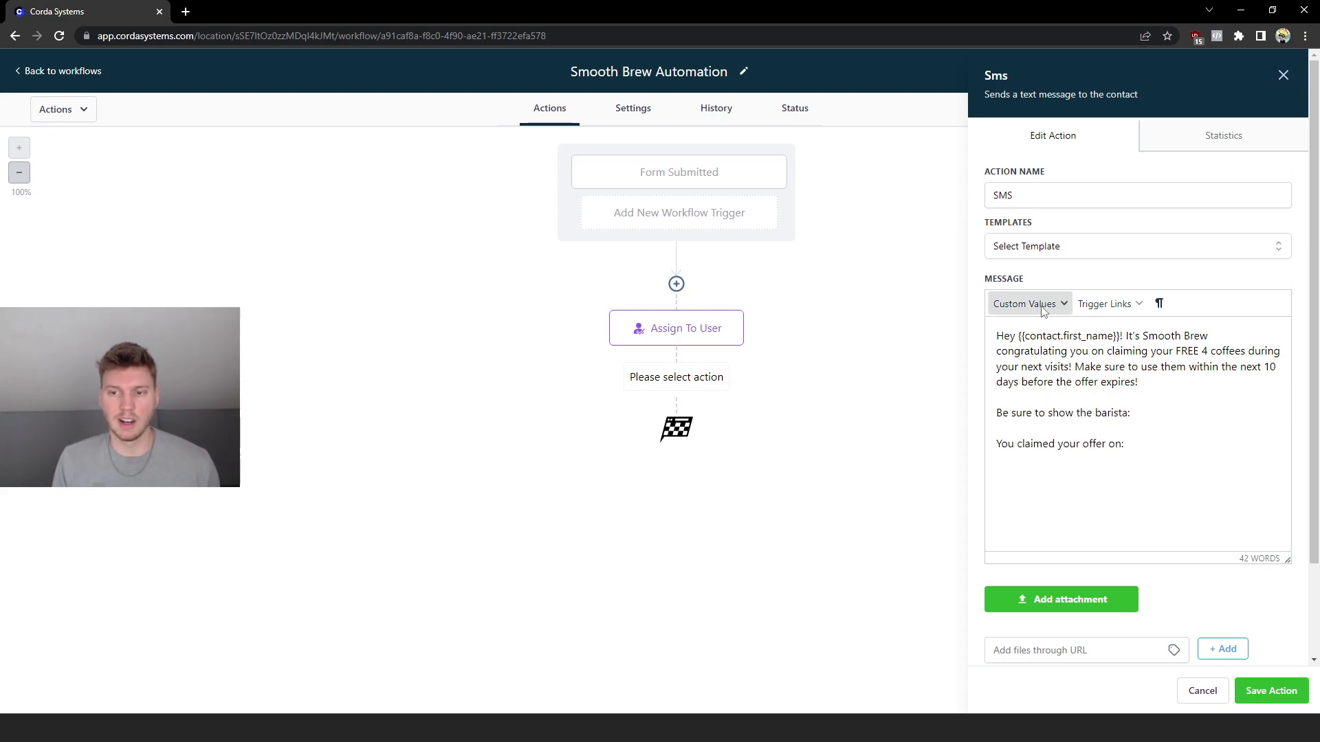
Insert today's date (month/day/year) as the claim date, then paste the 10-day coffee reminder line
{"action": "left_click", "coordinate": [1041, 308]}
{"action": "mouse_move", "coordinate": [1011, 461]}
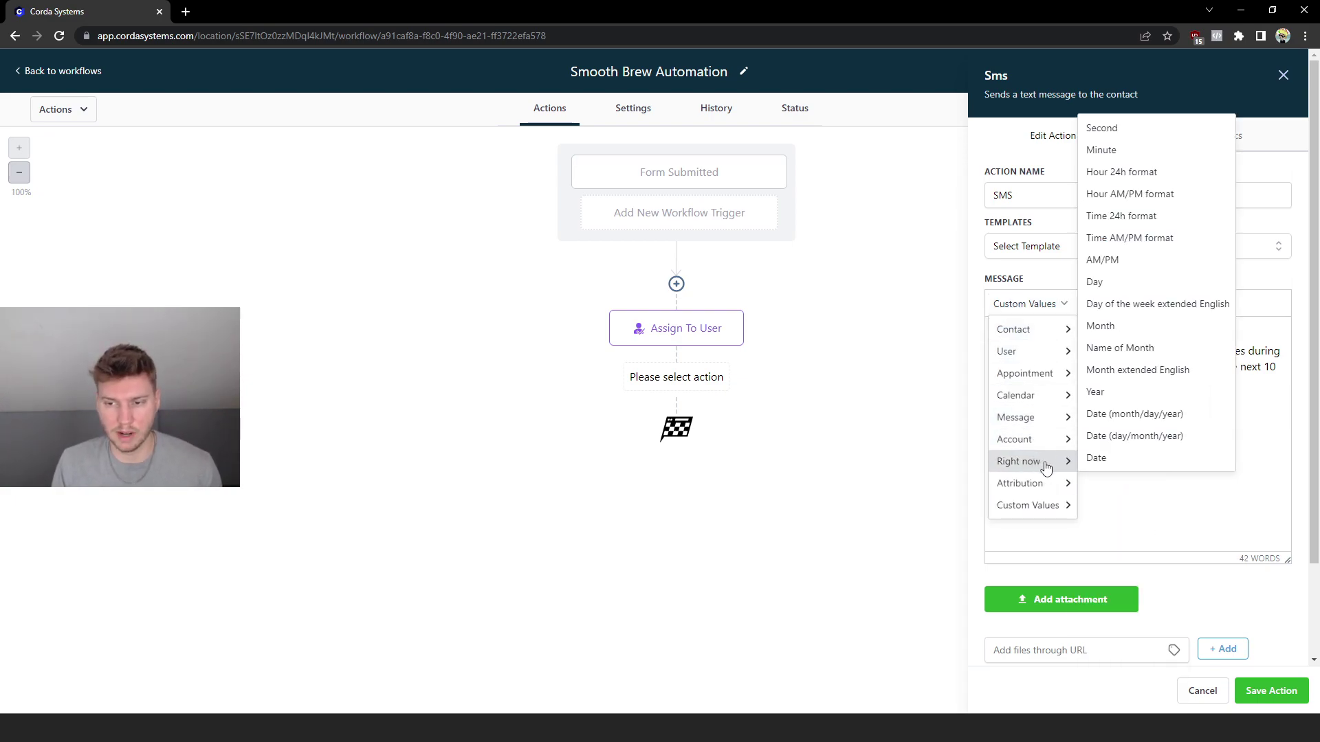
{"action": "left_click", "coordinate": [1143, 421]}
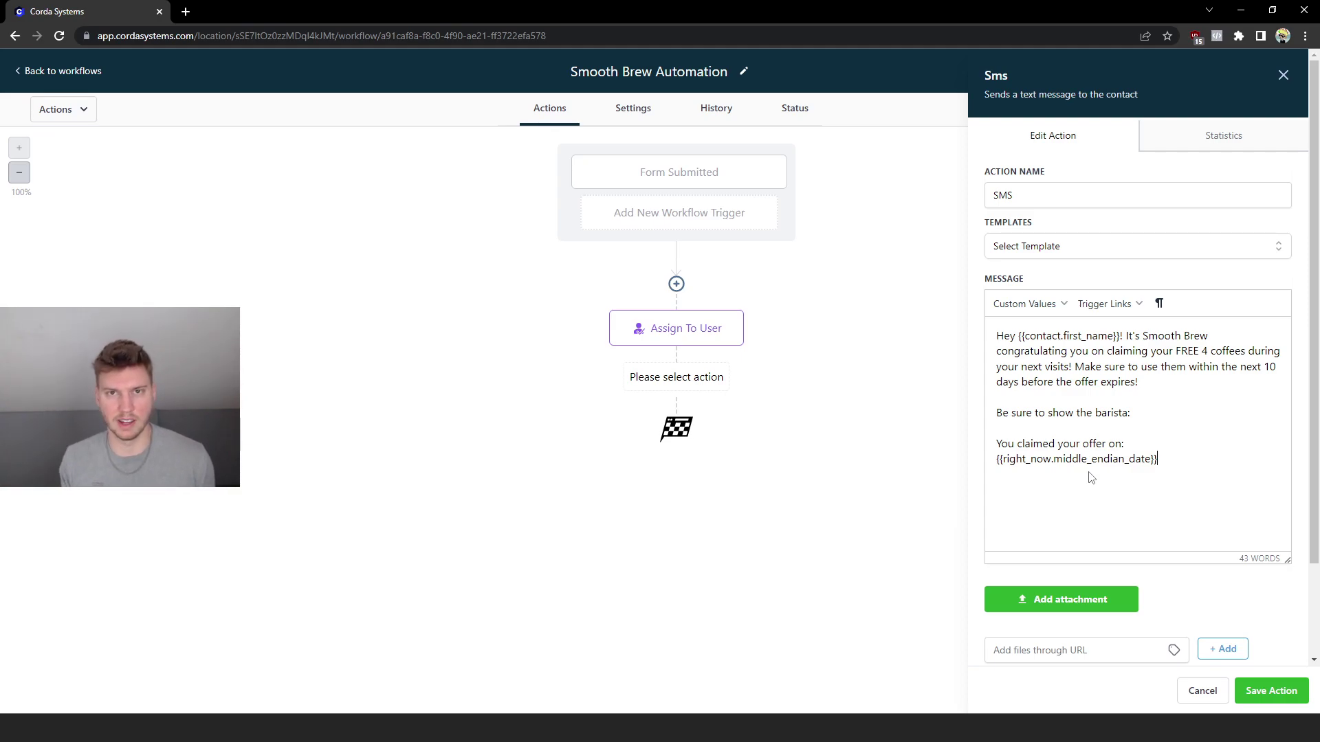
{"action": "key", "text": "Return"}
{"action": "key", "text": "Return"}
{"action": "type", "text": "You have 10 days to use all 4 FREE coffees!"}
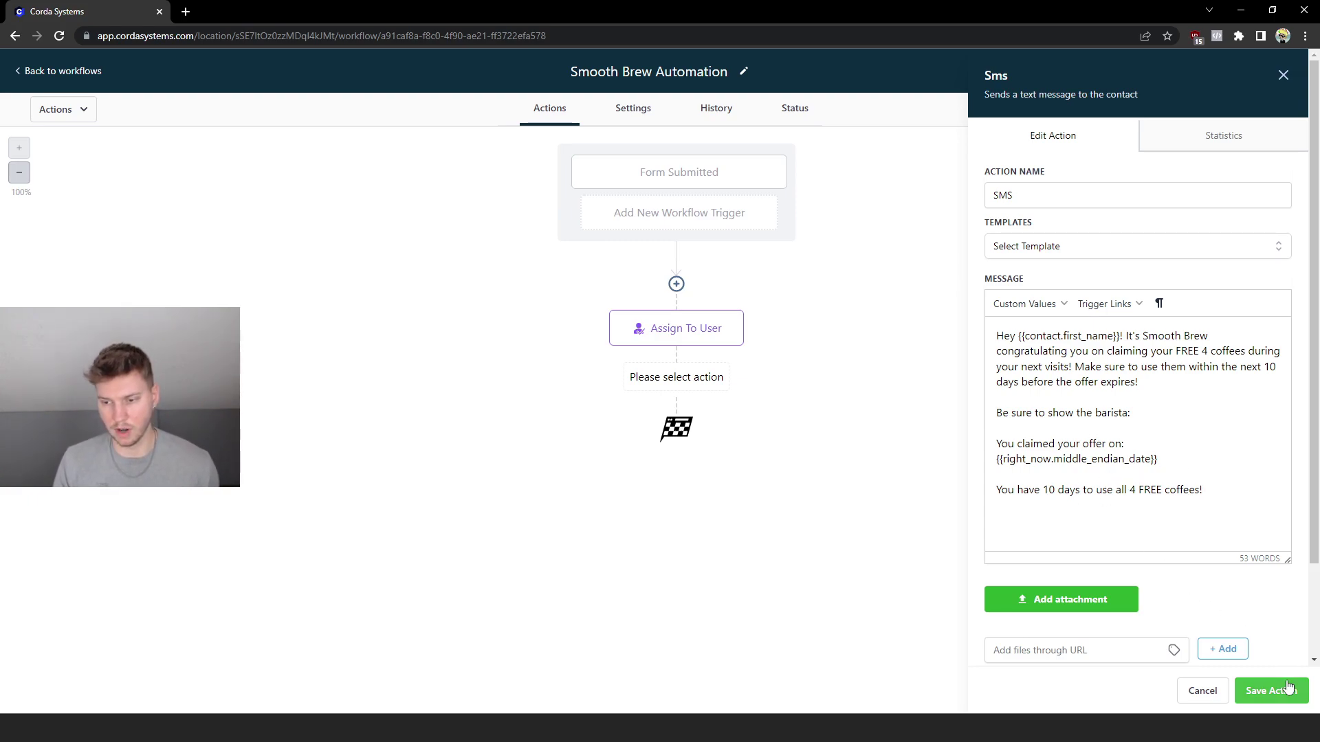
{"action": "scroll", "coordinate": [1268, 591], "scroll_direction": "down", "scroll_amount": 2}
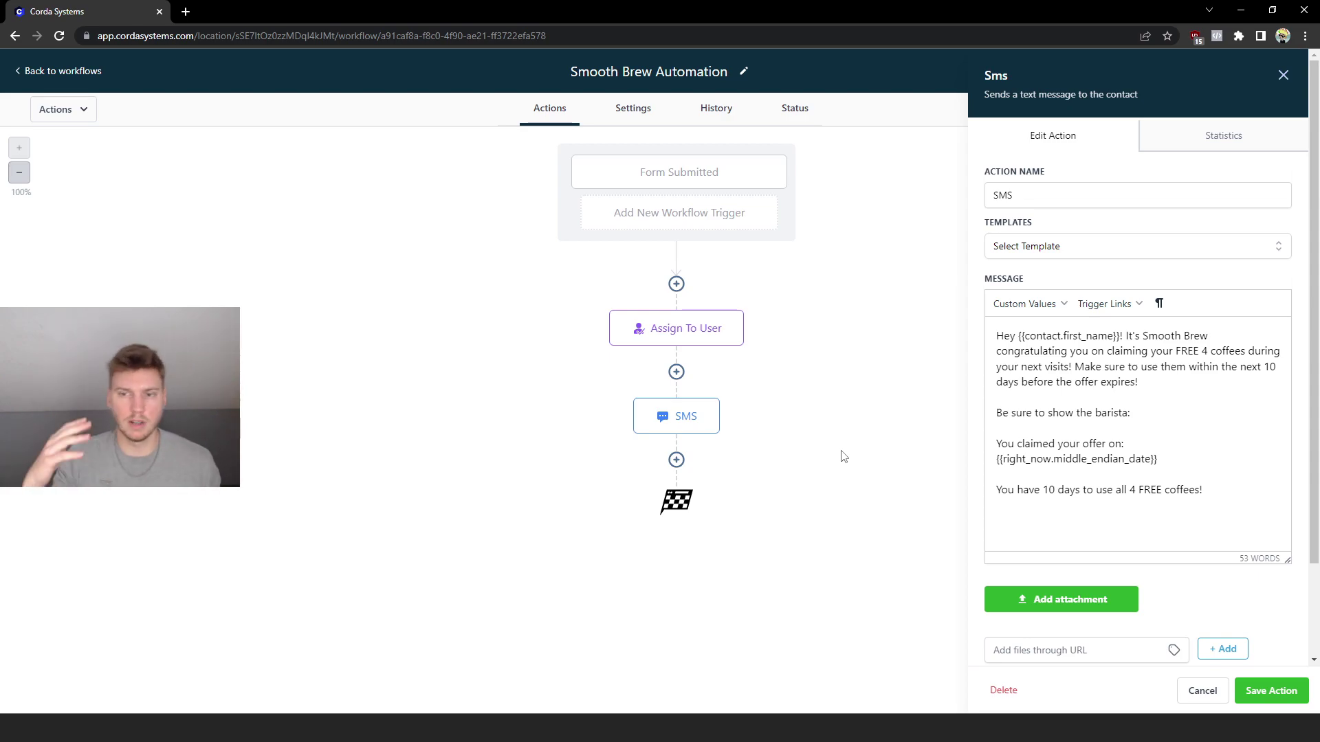
Add a Send Email action below SMS with 'Smooth Brew' as the From Name
{"action": "left_click", "coordinate": [677, 460]}
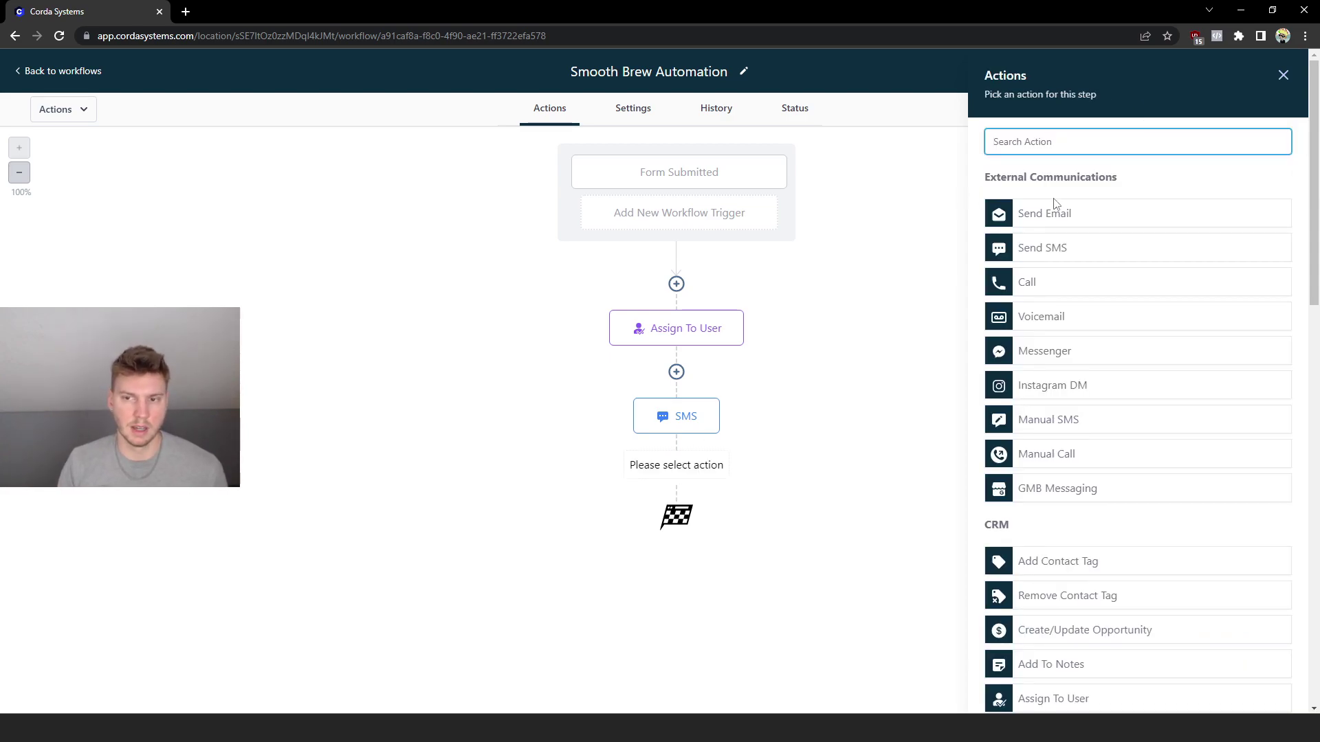
{"action": "left_click", "coordinate": [1044, 213]}
{"action": "left_click", "coordinate": [1025, 250]}
{"action": "type", "text": "S"}
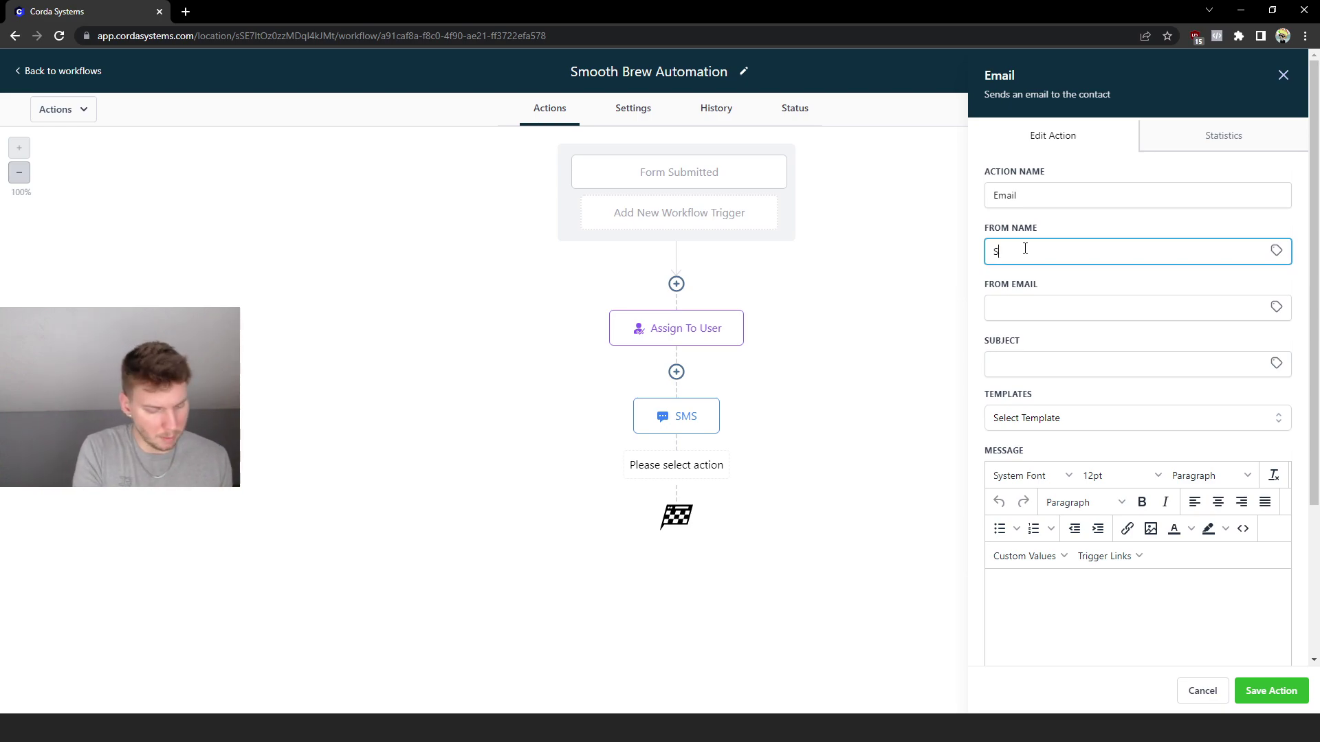
{"action": "type", "text": "mooth Brew"}
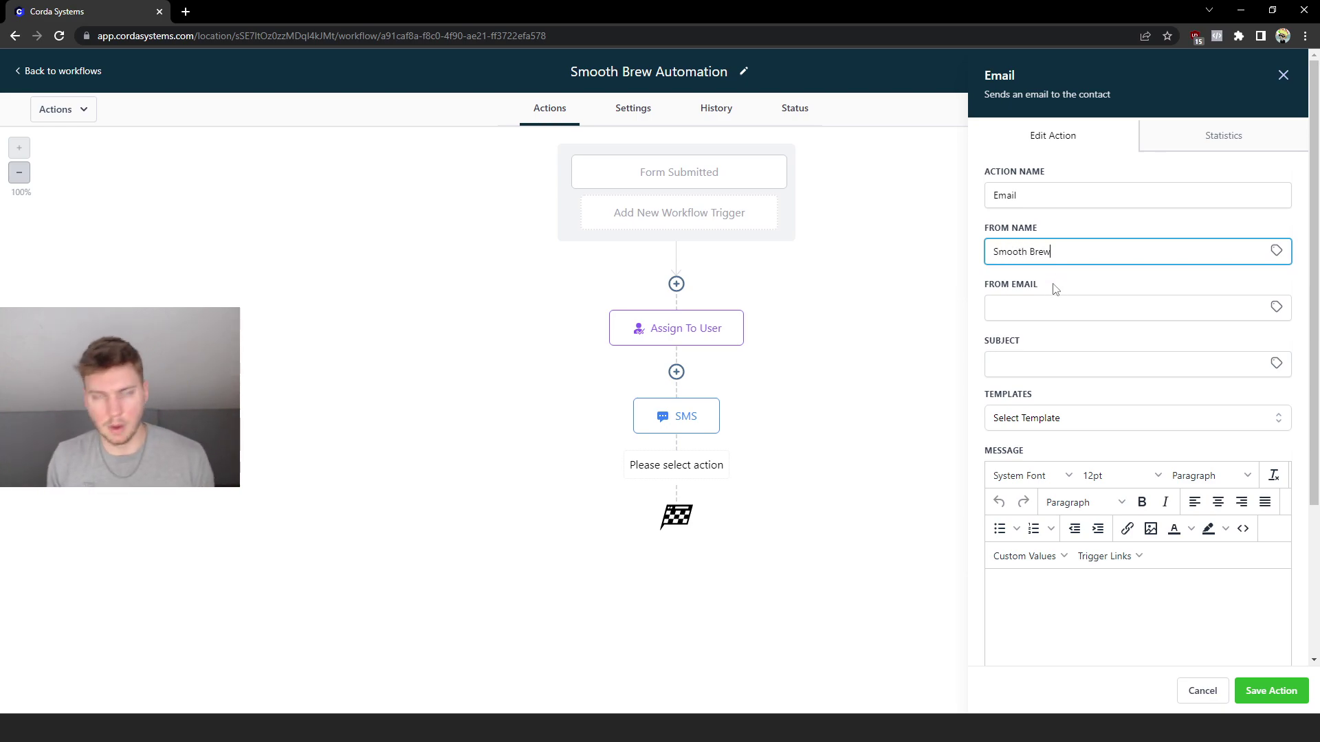
{"action": "left_click", "coordinate": [1006, 295]}
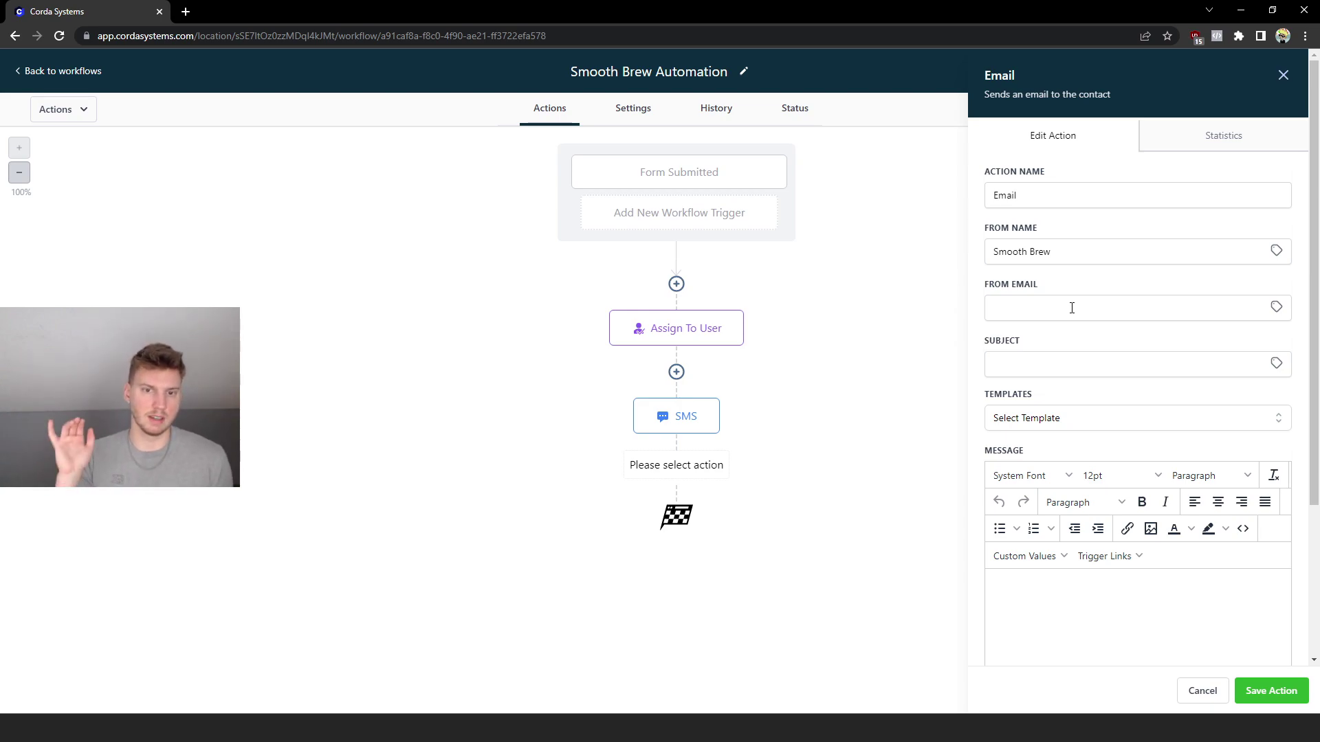
Enter the subject FREE COFFEE and copy the Hot Beverage emoji from Emojipedia
{"action": "left_click", "coordinate": [1022, 358]}
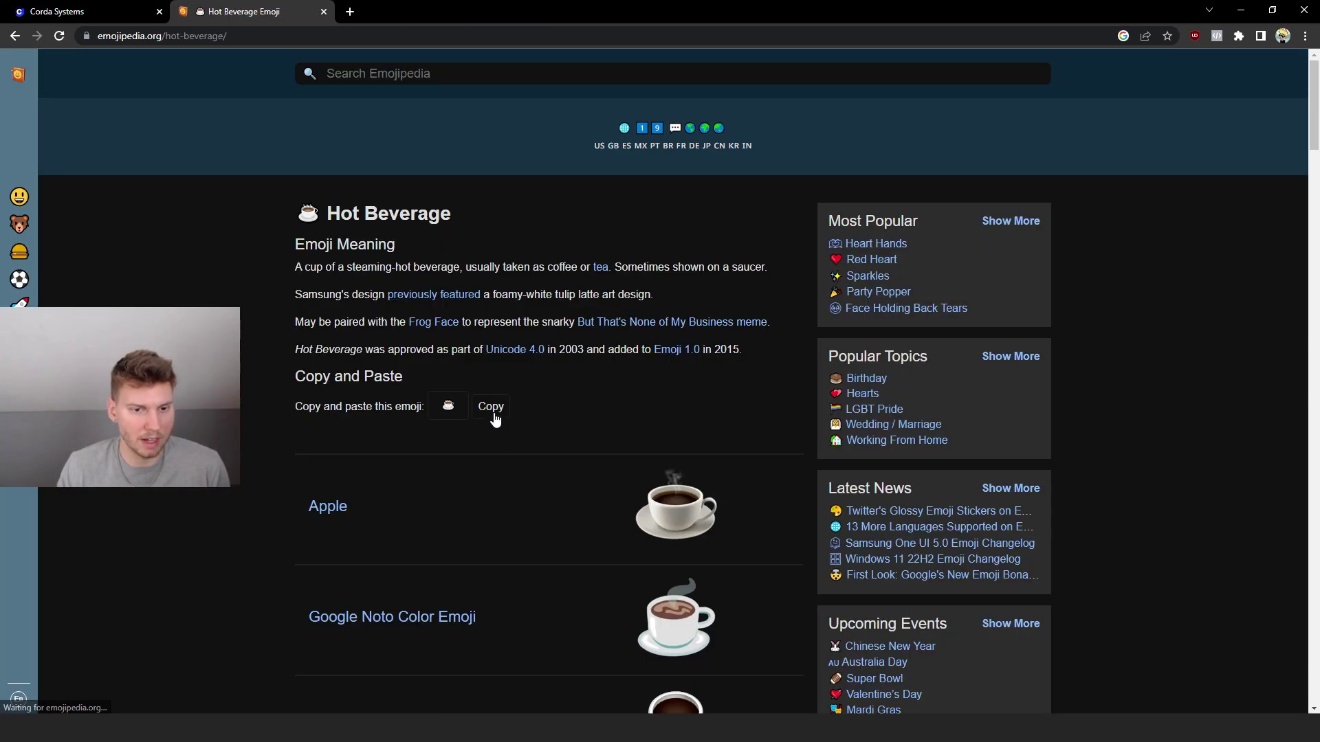
{"action": "left_click", "coordinate": [491, 407]}
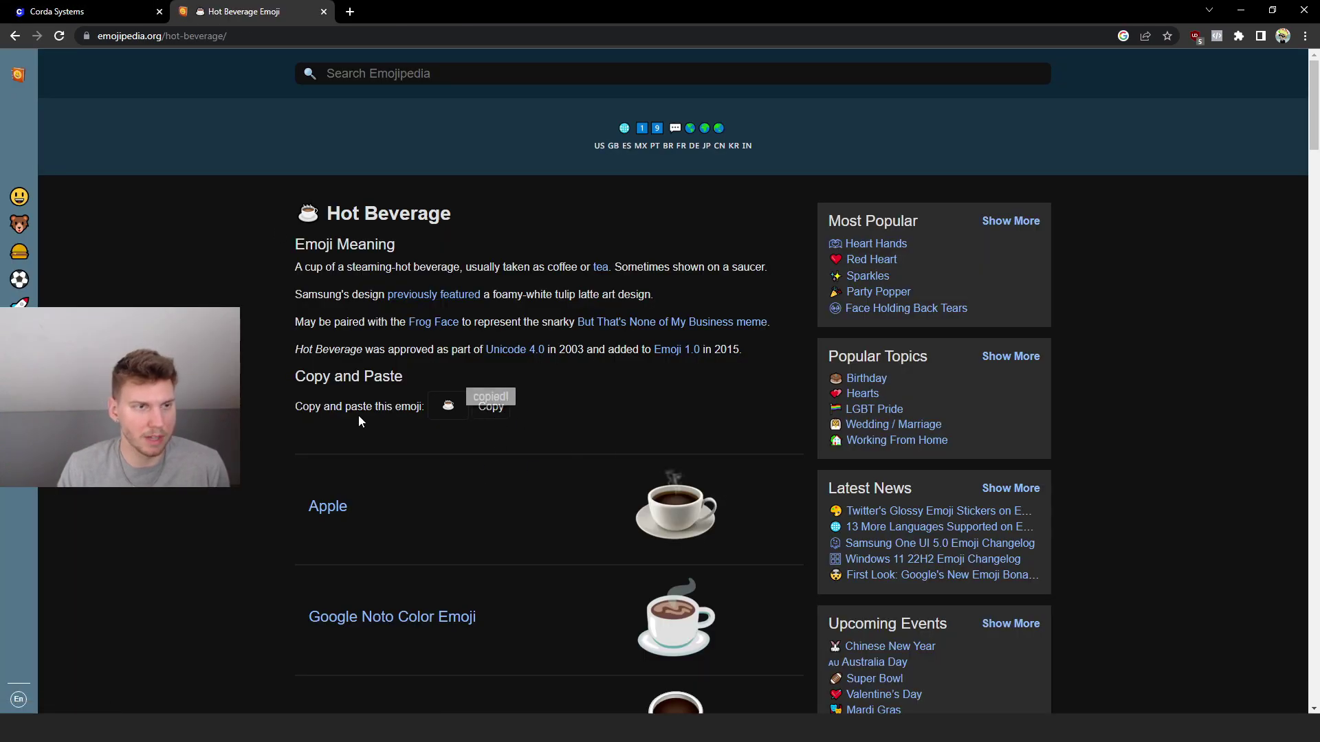
{"action": "left_click", "coordinate": [62, 11]}
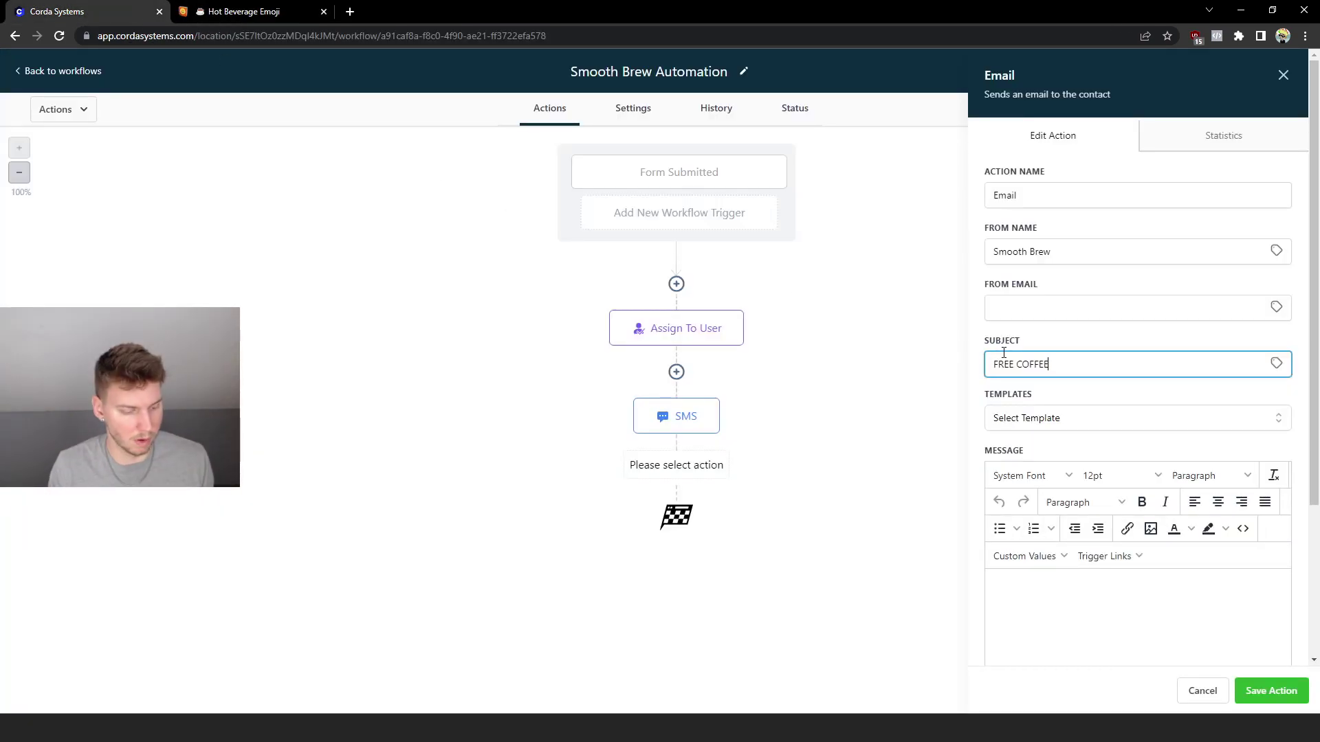
Place a hot beverage emoji at both ends of the FREE COFFEE subject
{"action": "key", "text": "ctrl+v"}
{"action": "left_click", "coordinate": [995, 363]}
{"action": "key", "text": "ctrl+v"}
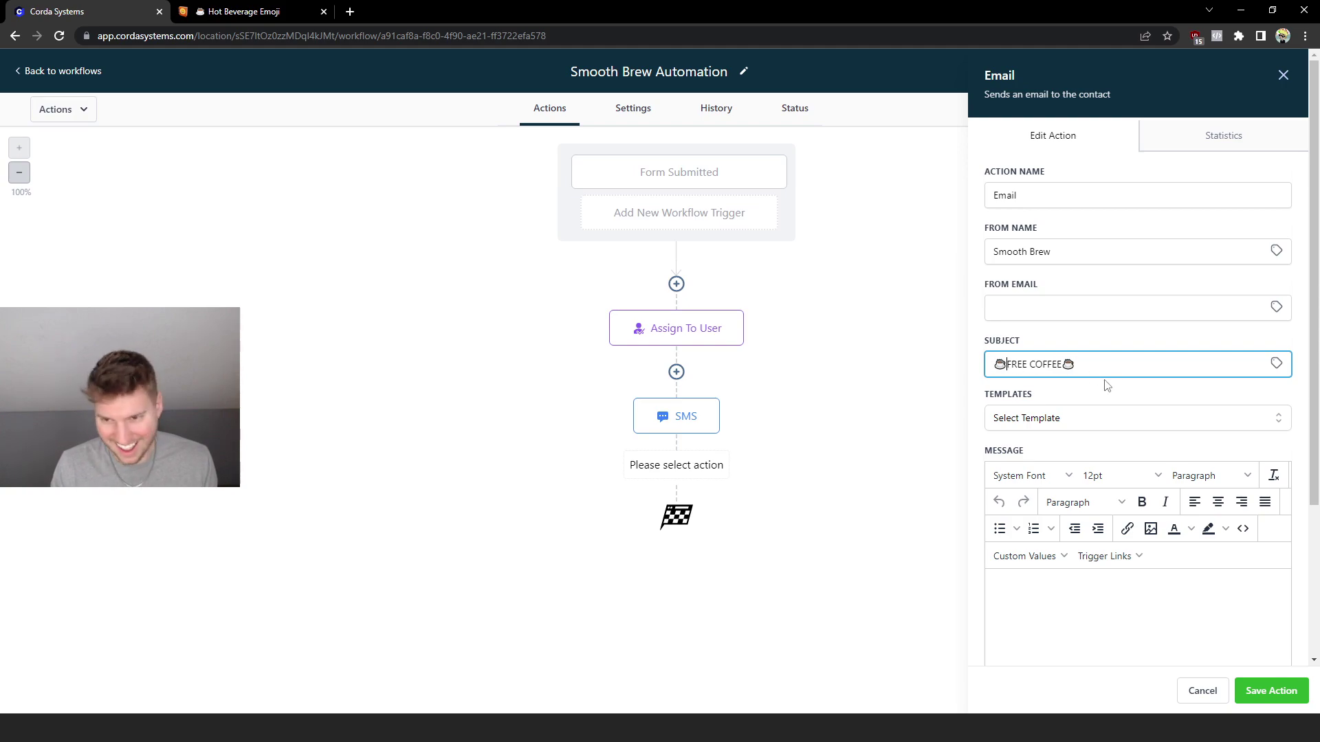
{"action": "left_click", "coordinate": [1084, 364]}
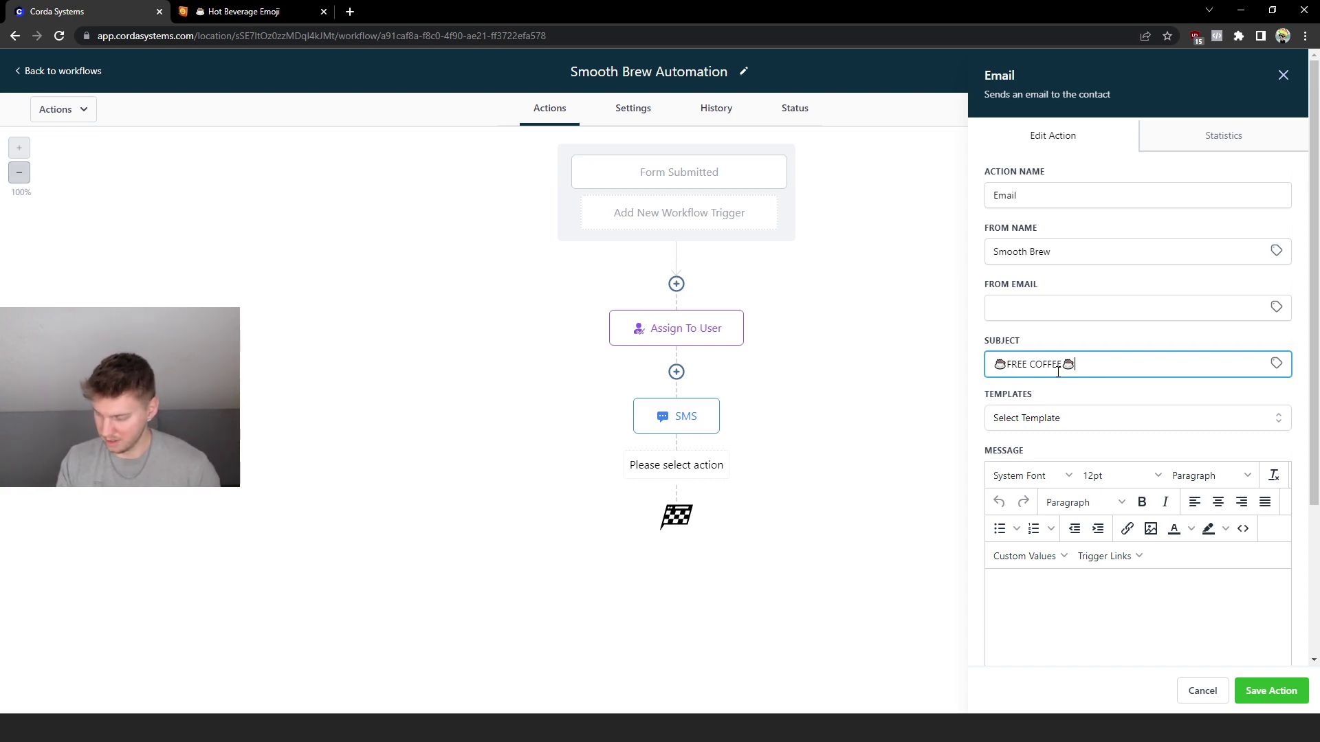
Paste the two-paragraph thank-you message about the 4 complimentary coffees into the email body
{"action": "scroll", "coordinate": [1057, 370], "scroll_direction": "down", "scroll_amount": 1}
{"action": "left_click", "coordinate": [1068, 564]}
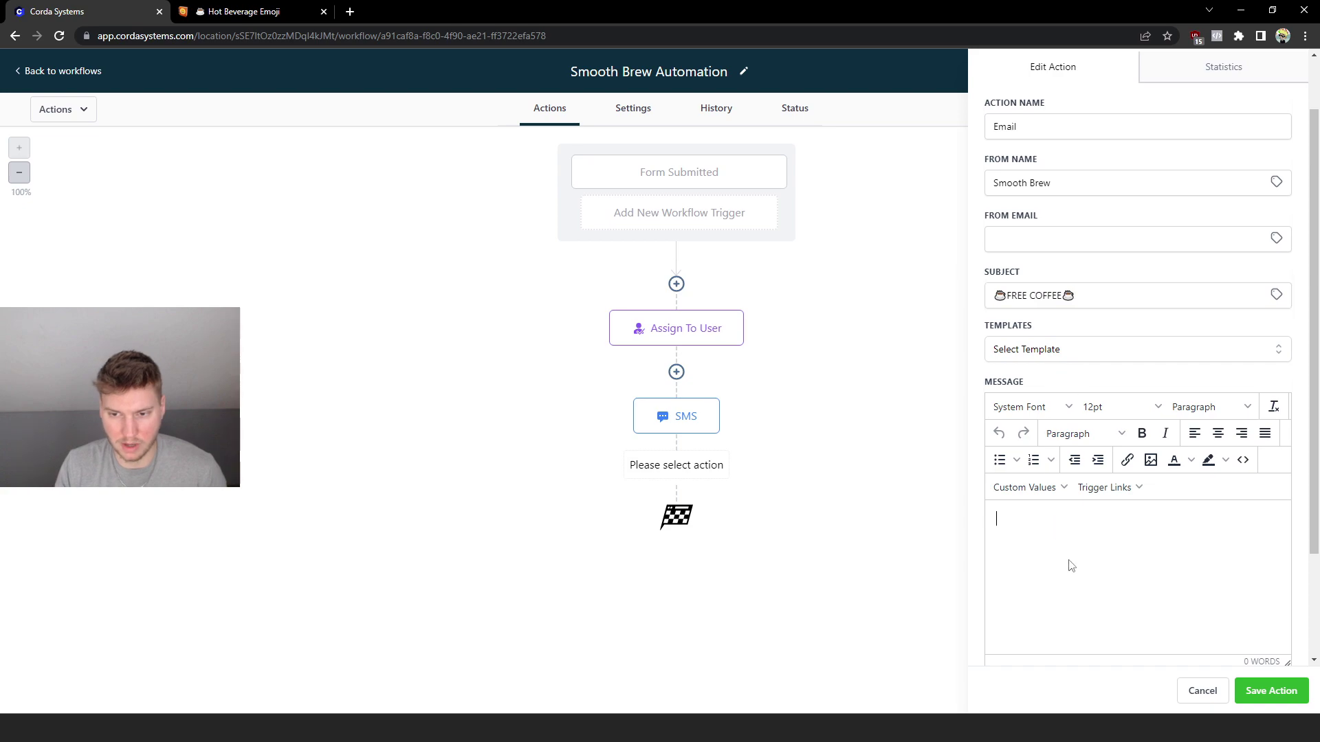
{"action": "scroll", "coordinate": [1080, 536], "scroll_direction": "down", "scroll_amount": 2}
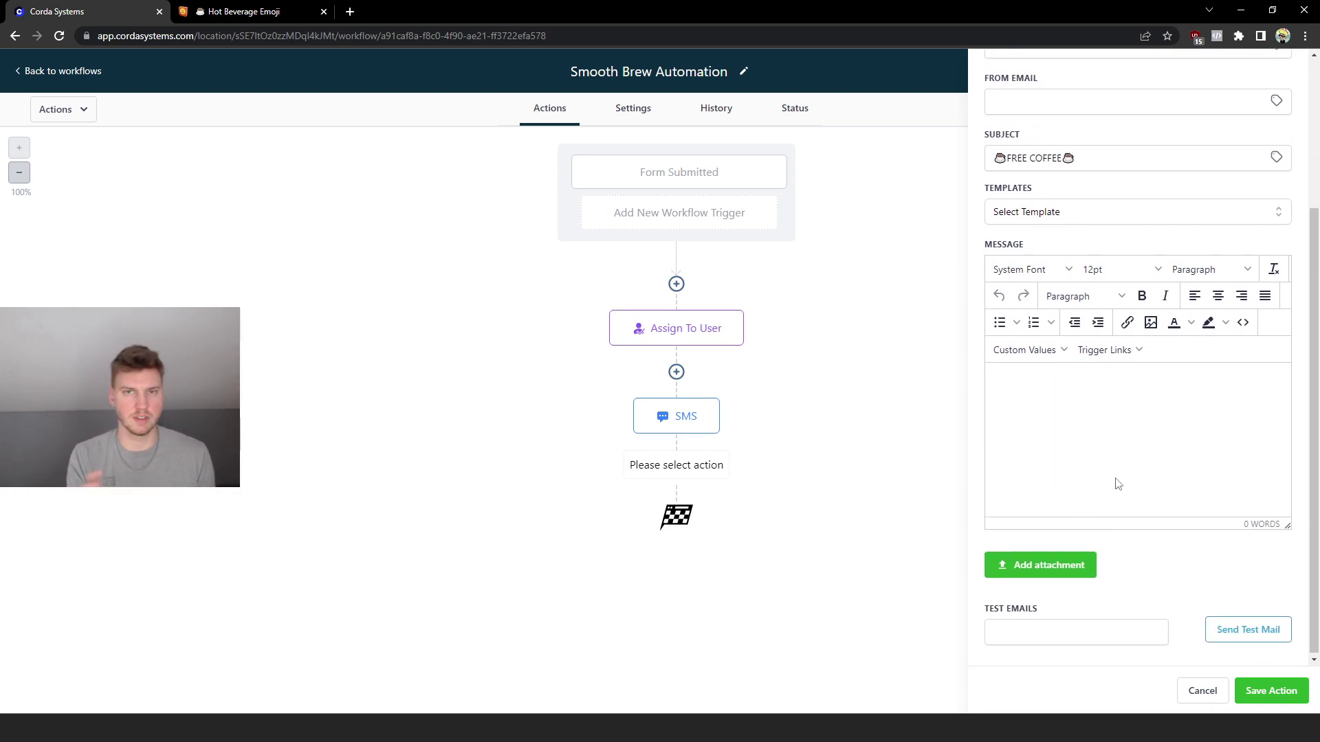
{"action": "key", "text": "ctrl+v"}
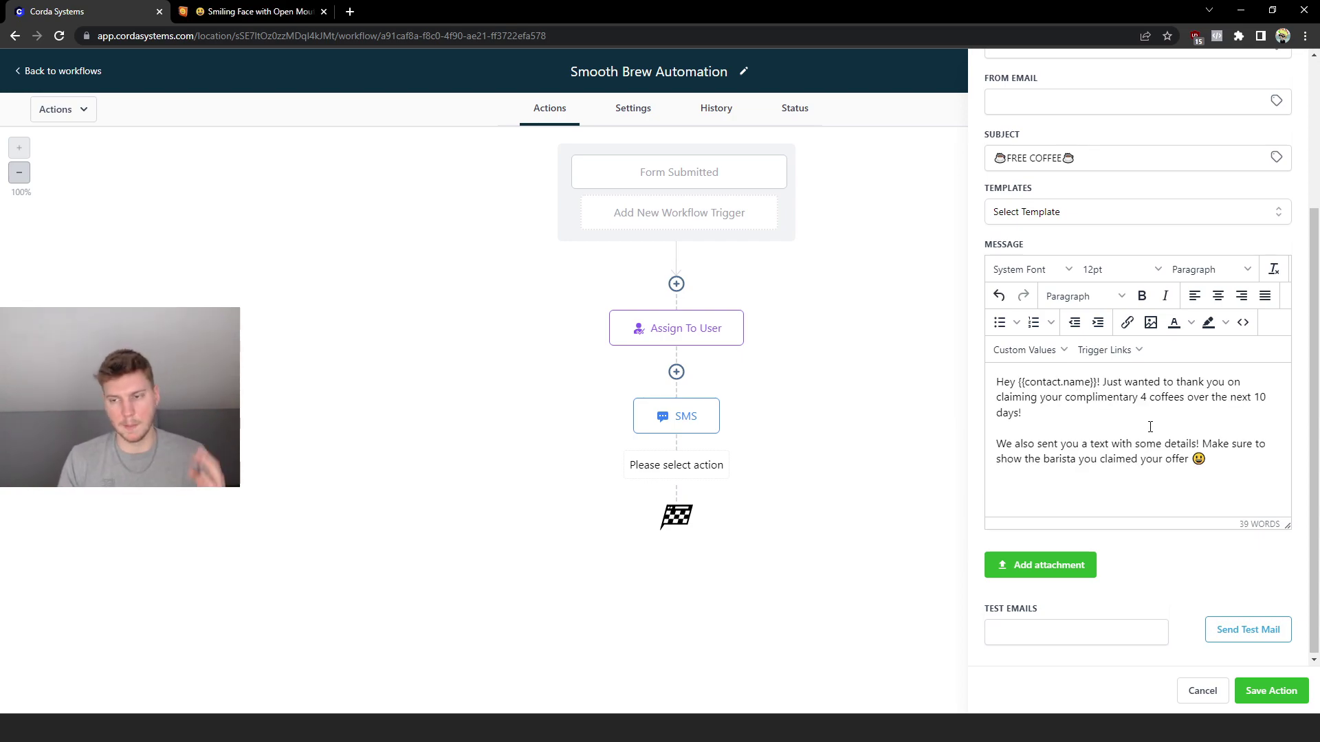
{"action": "left_click_drag", "start_coordinate": [1087, 445], "coordinate": [1121, 445]}
{"action": "left_click", "coordinate": [1126, 428]}
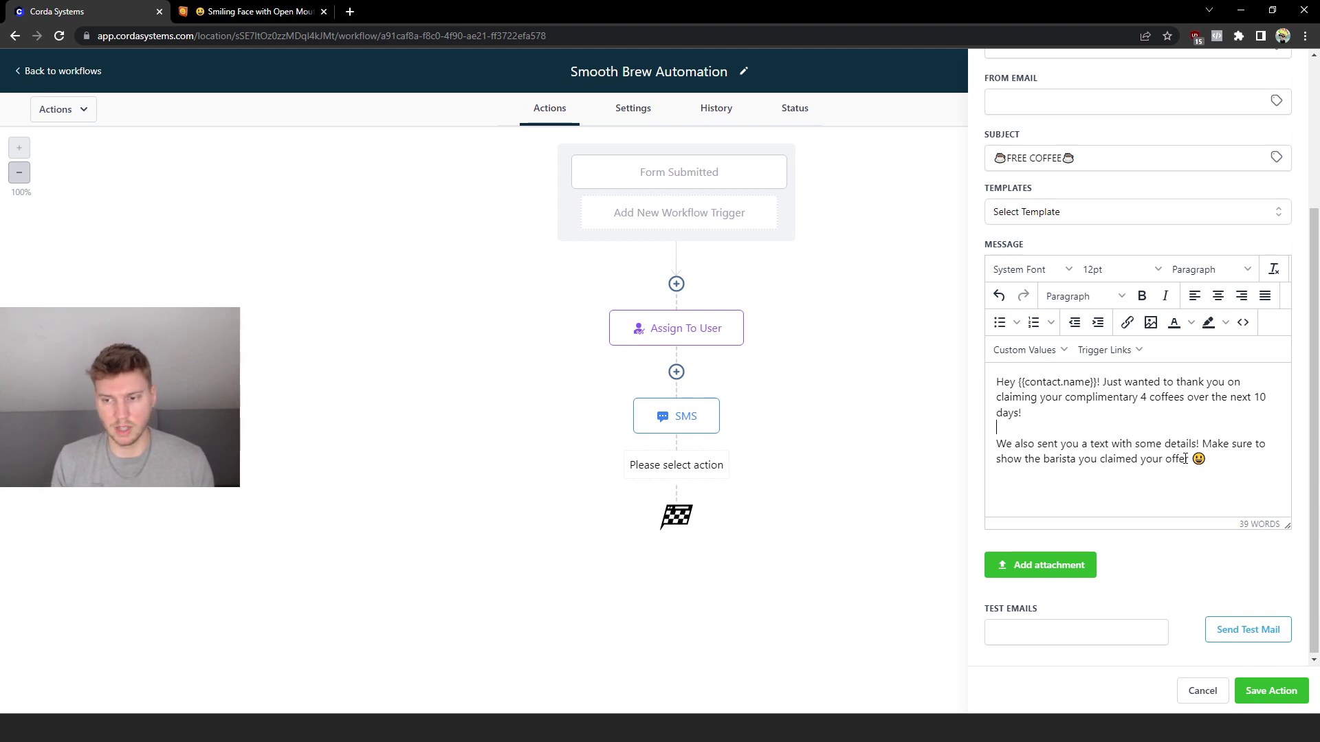
{"action": "left_click", "coordinate": [1211, 459]}
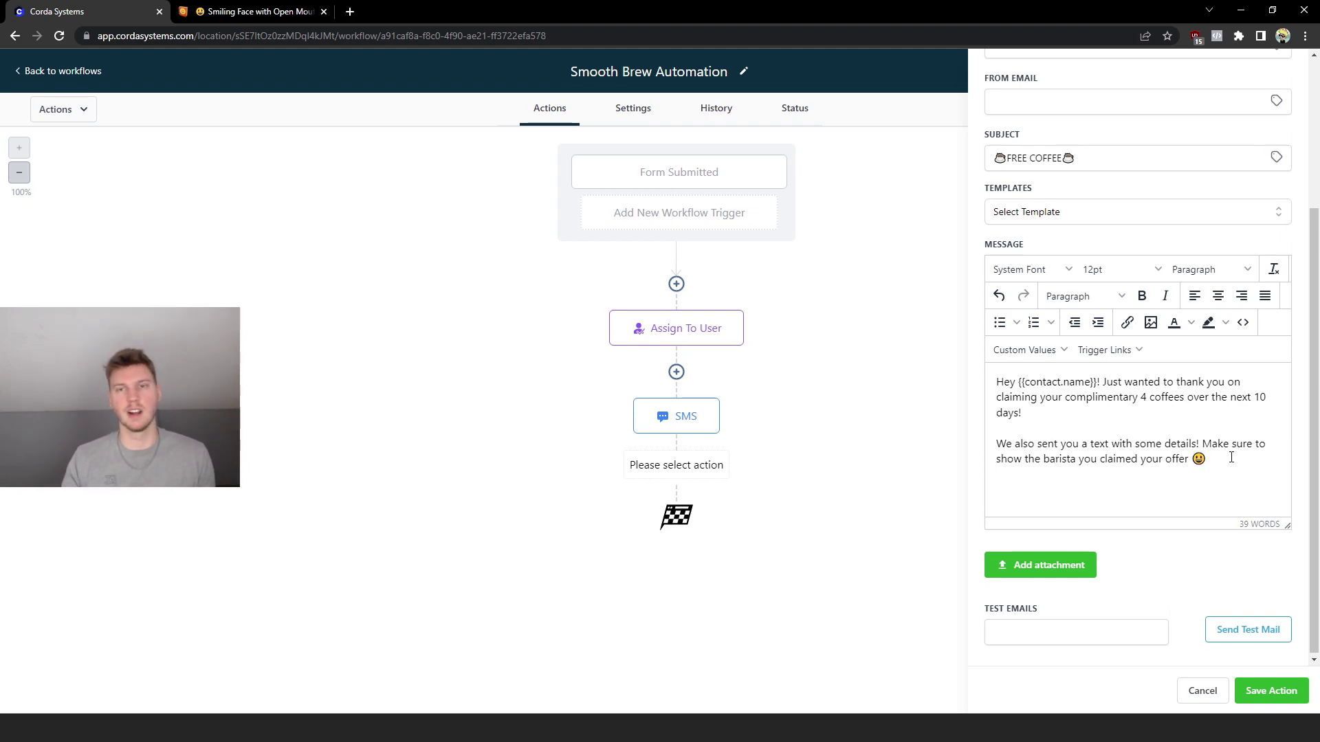
Save the Email action and the workflow, dismissing an extra action list without adding anything
{"action": "left_click", "coordinate": [1273, 693]}
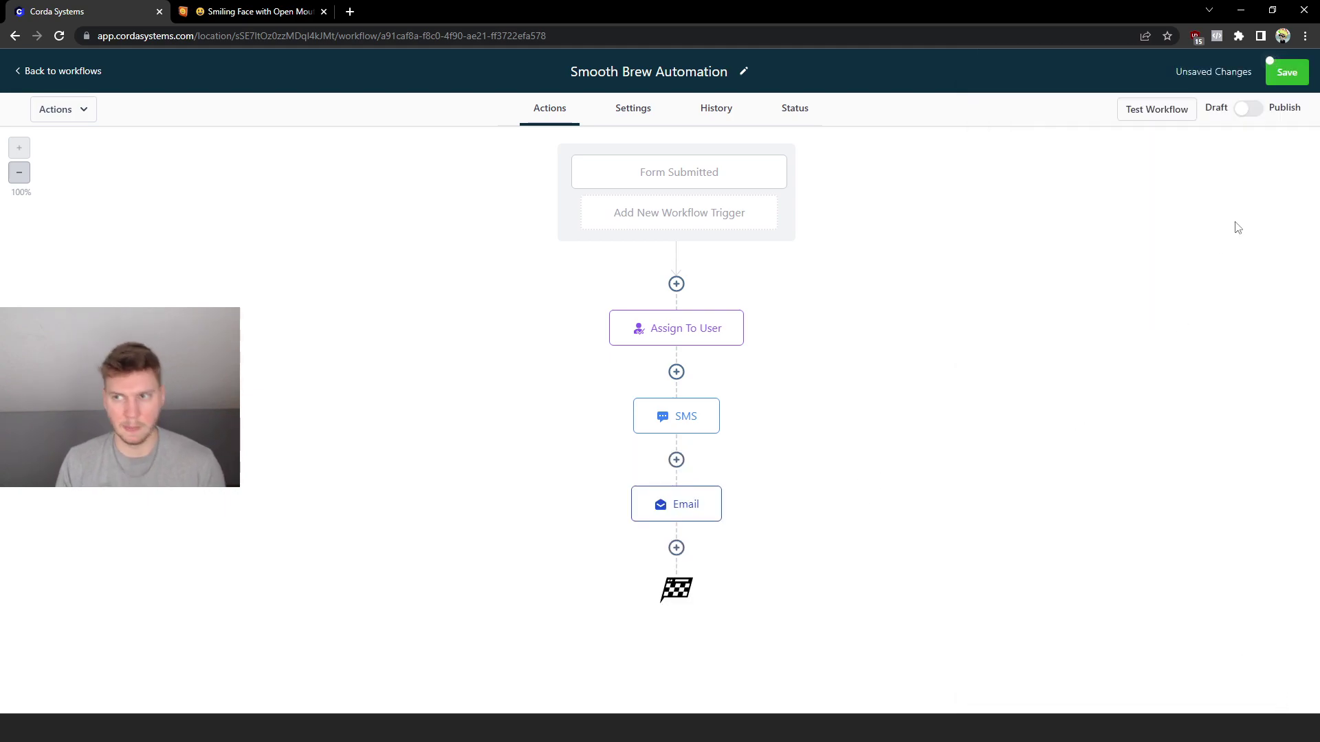
{"action": "left_click", "coordinate": [1275, 77]}
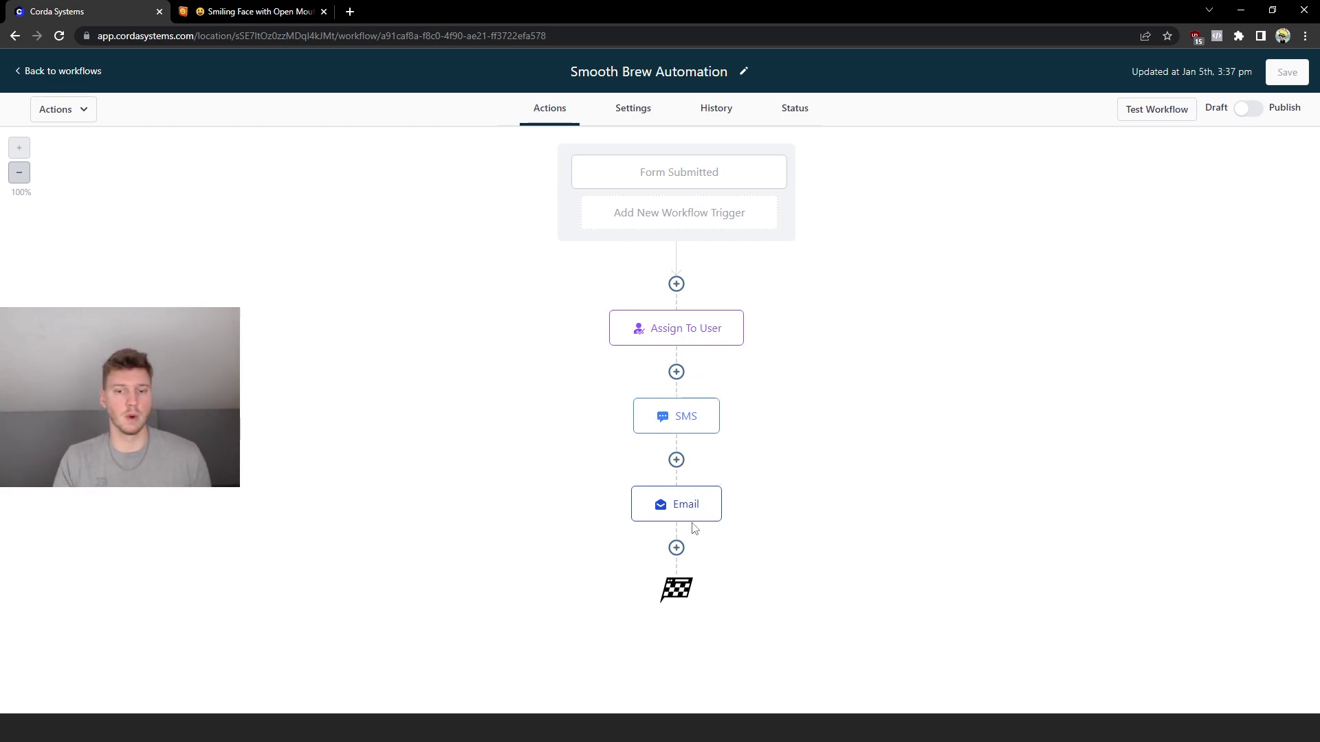
{"action": "left_click", "coordinate": [676, 548]}
{"action": "scroll", "coordinate": [1093, 372], "scroll_direction": "down", "scroll_amount": 3}
{"action": "scroll", "coordinate": [1108, 425], "scroll_direction": "down", "scroll_amount": 10}
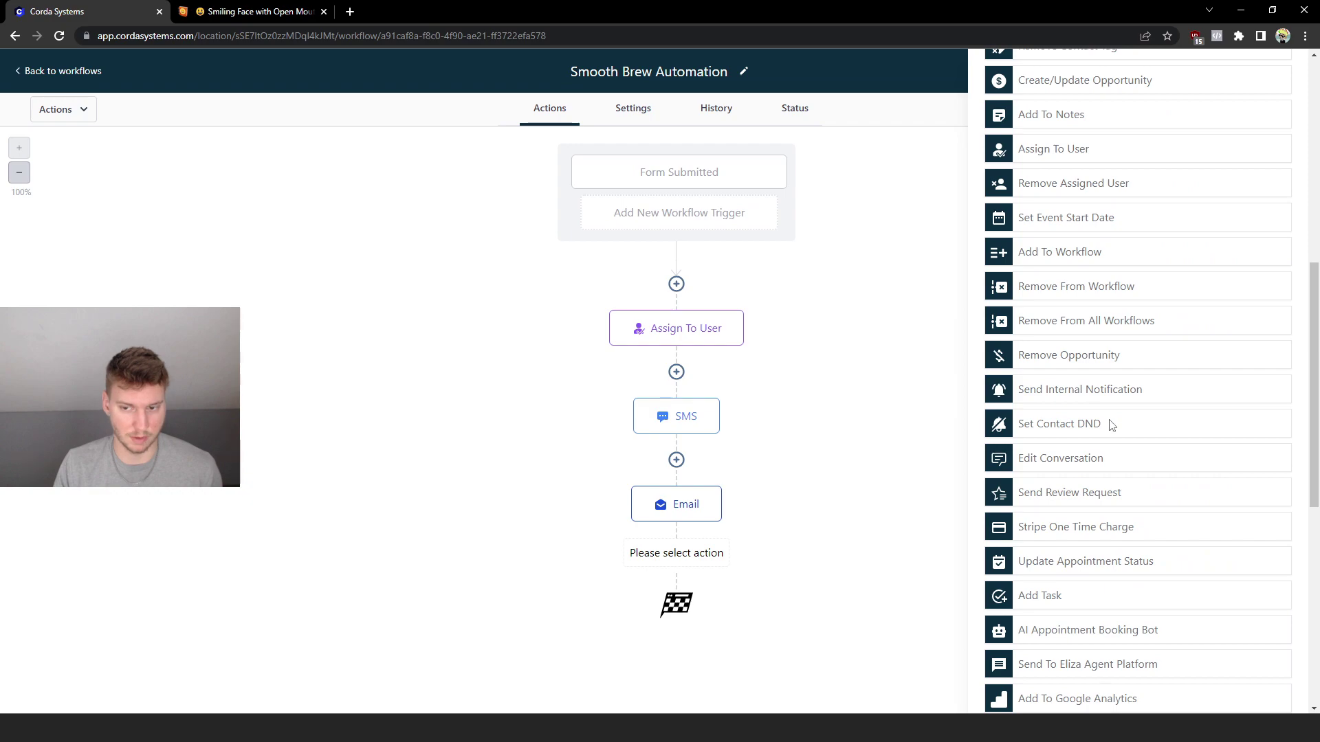
{"action": "left_click", "coordinate": [825, 365]}
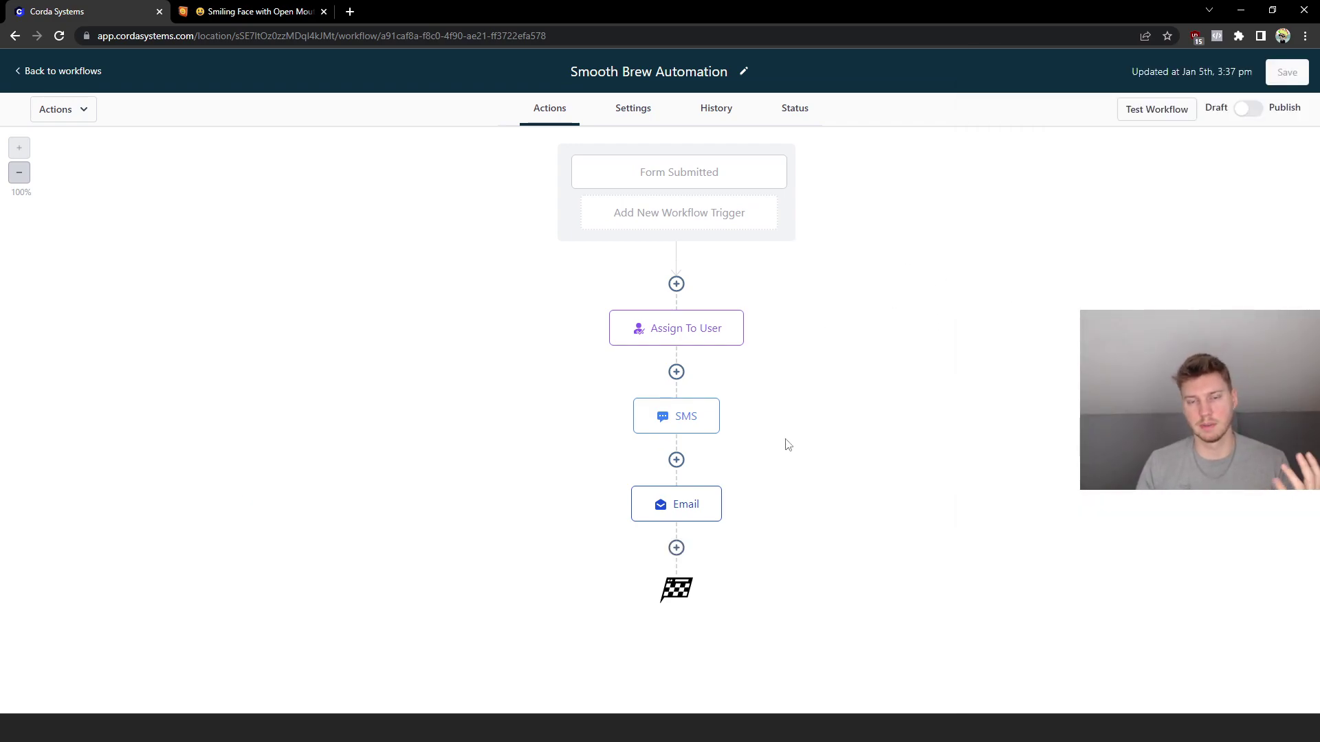